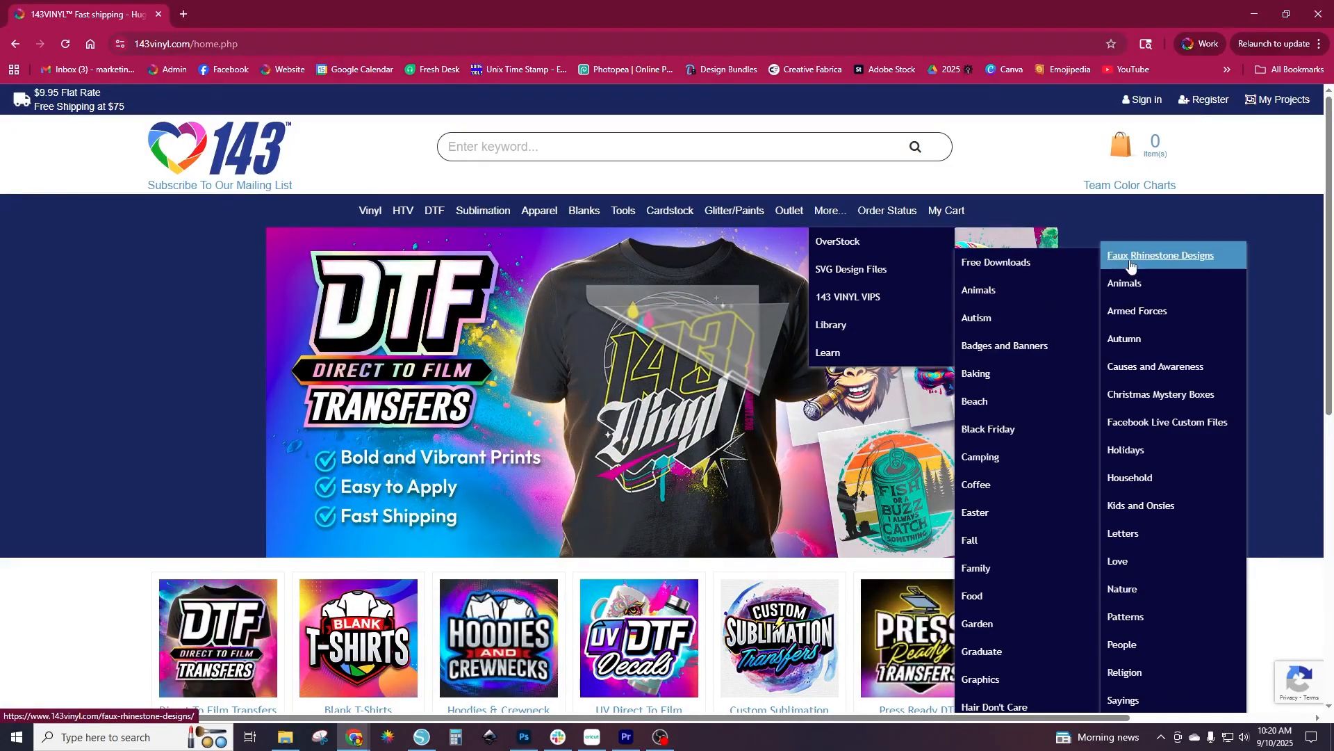
Step: Open the Faux Rhinestone Designs category and browse its free files to open the Broncos design's product page
left_click(1162, 256)
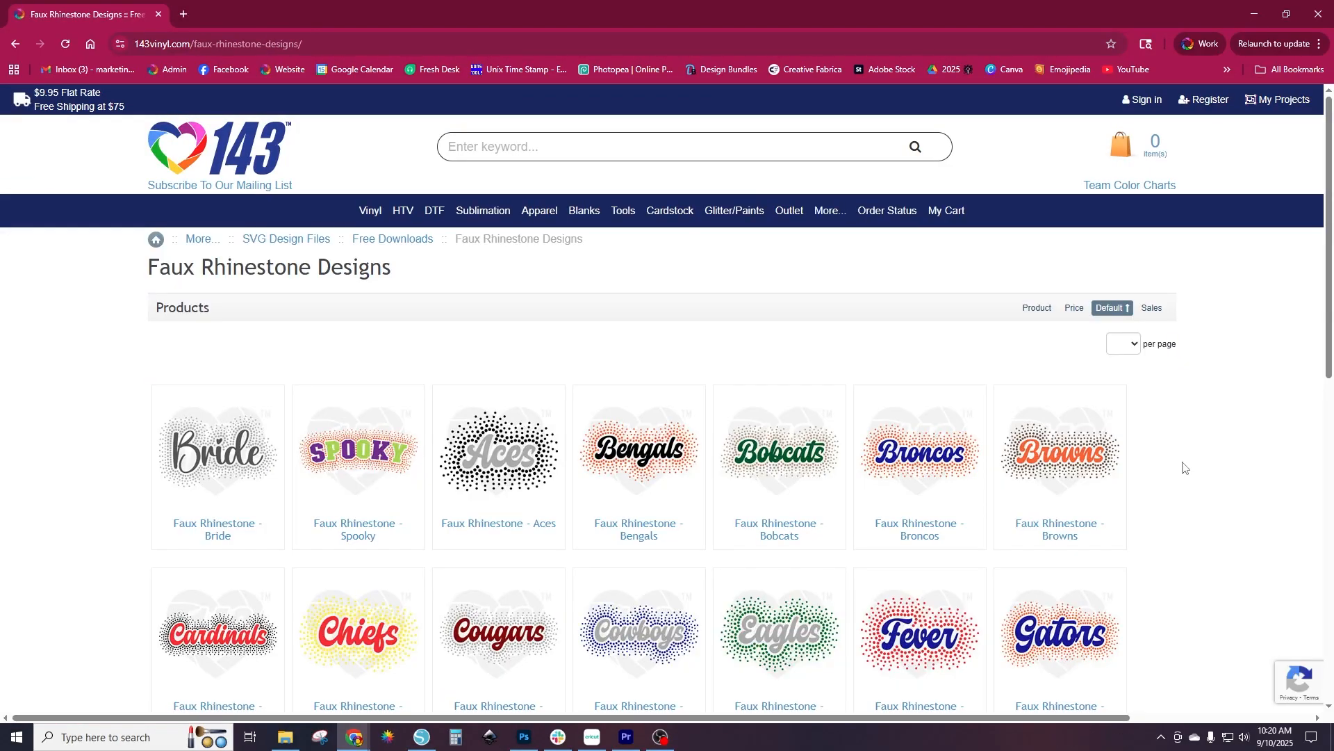
scroll(1179, 506, "down", 4)
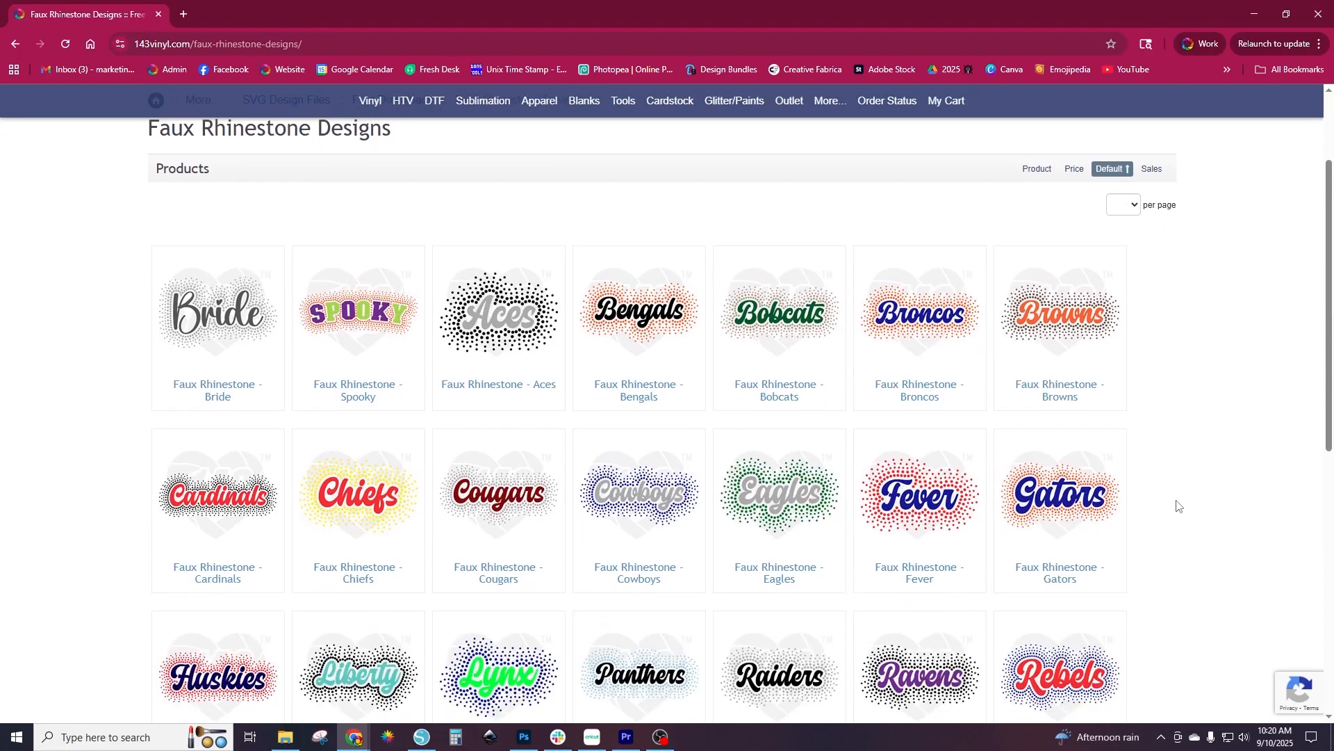
scroll(1180, 506, "down", 4)
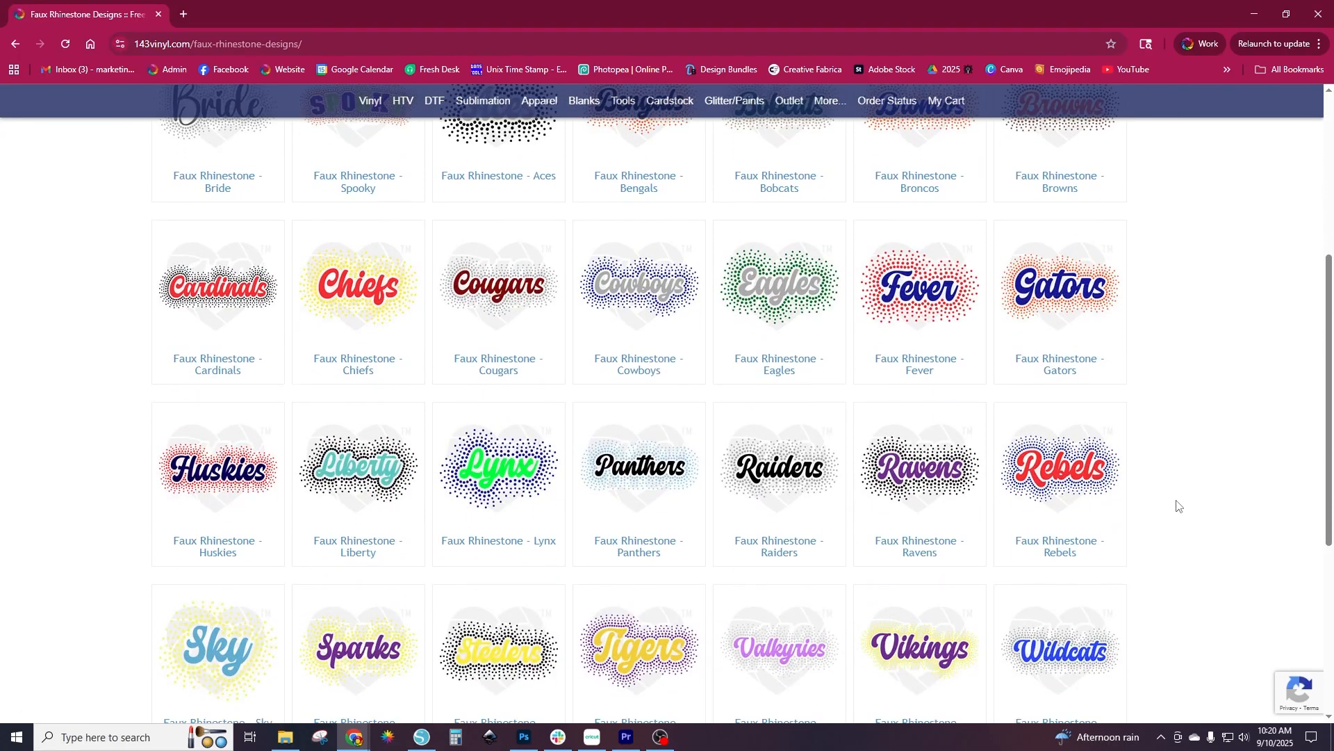
scroll(1179, 506, "up", 4)
scroll(1179, 506, "up", 4)
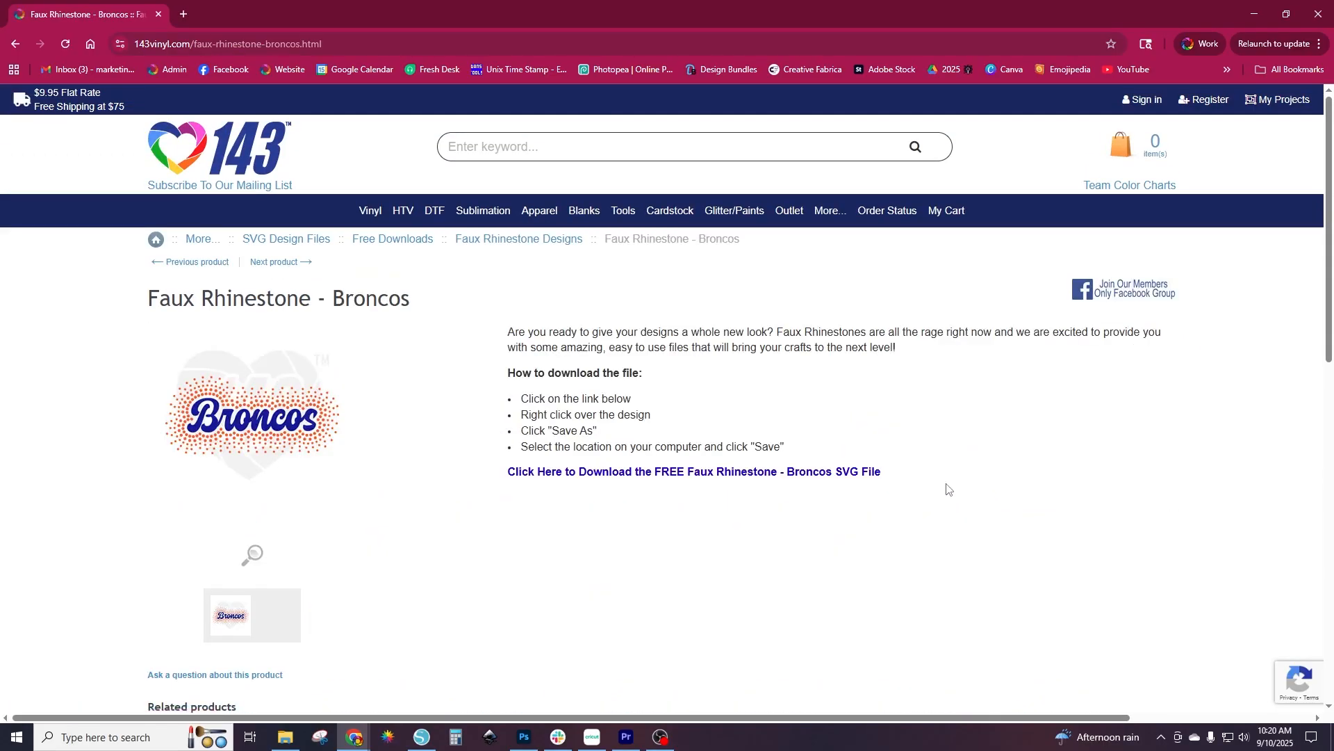
Step: Check the related products for the Broncos design, open its free SVG file and bring up the option for saving it
scroll(948, 496, "down", 5)
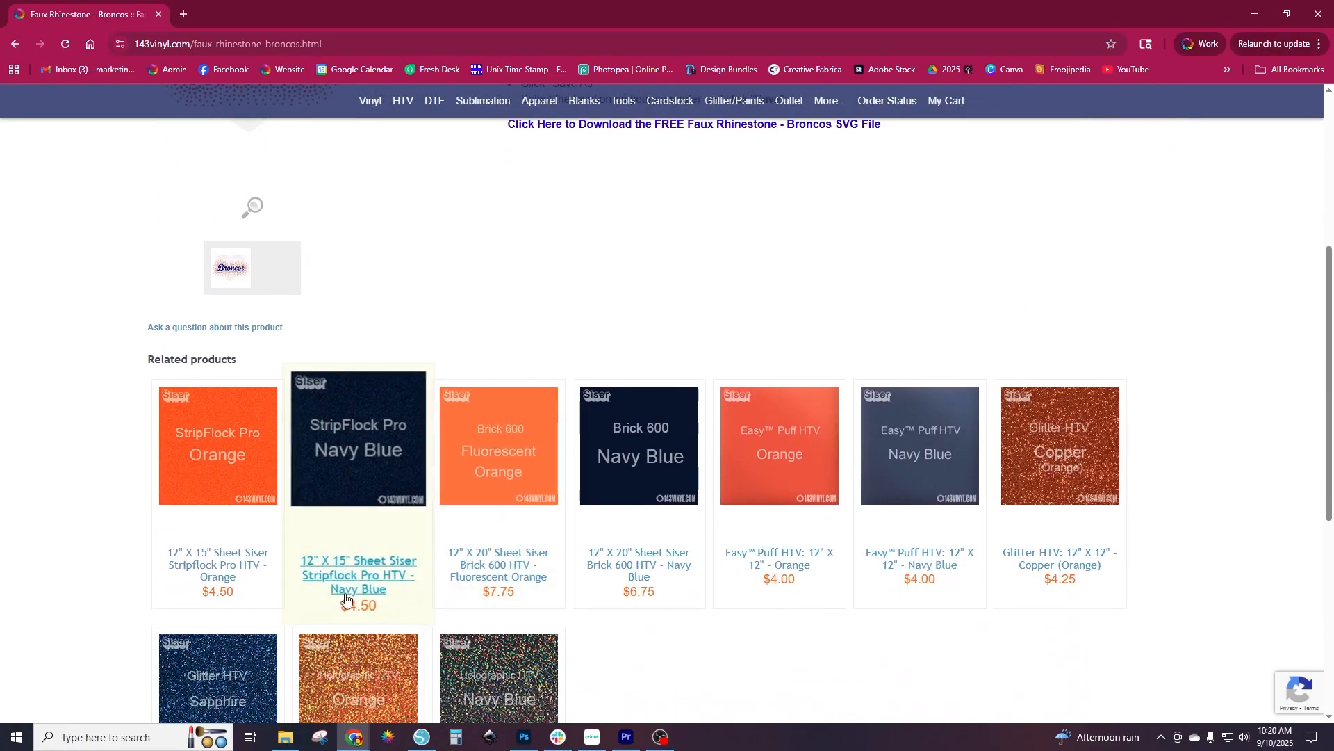
scroll(858, 659, "down", 1)
scroll(858, 660, "down", 1)
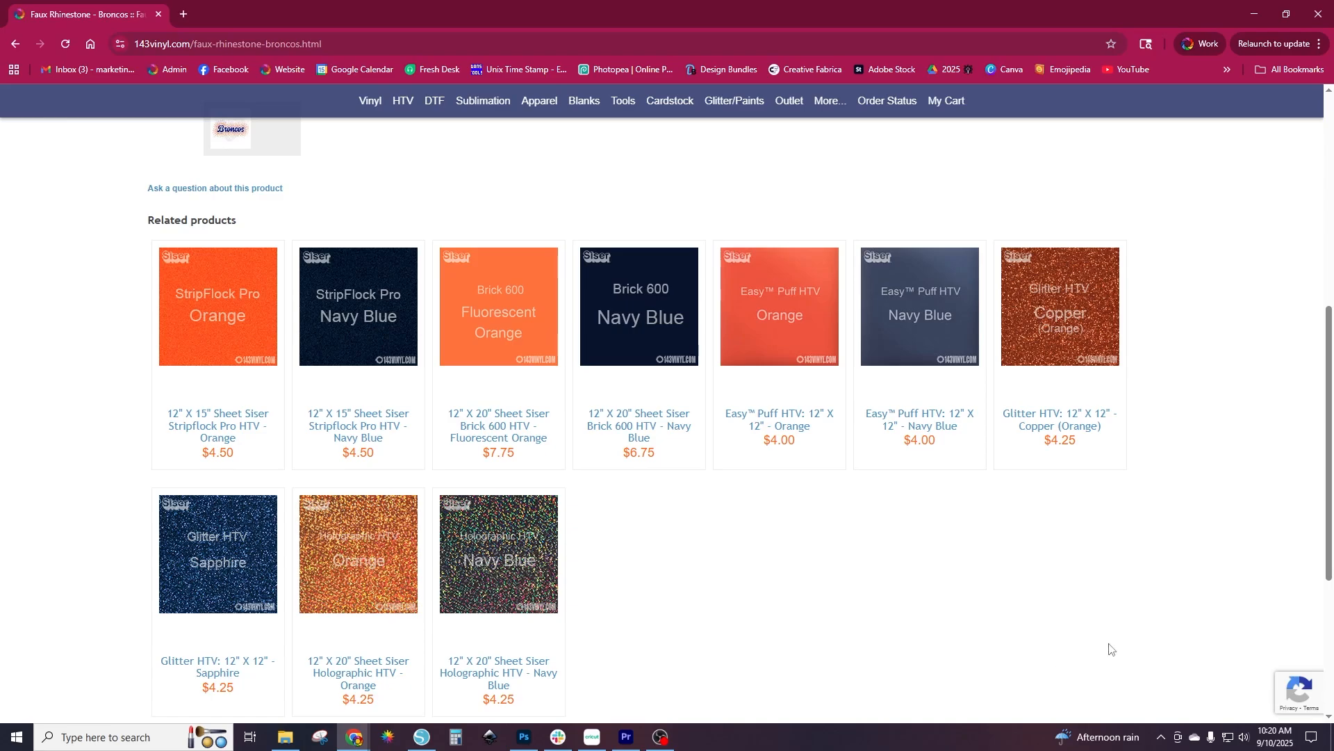
scroll(1223, 613, "up", 7)
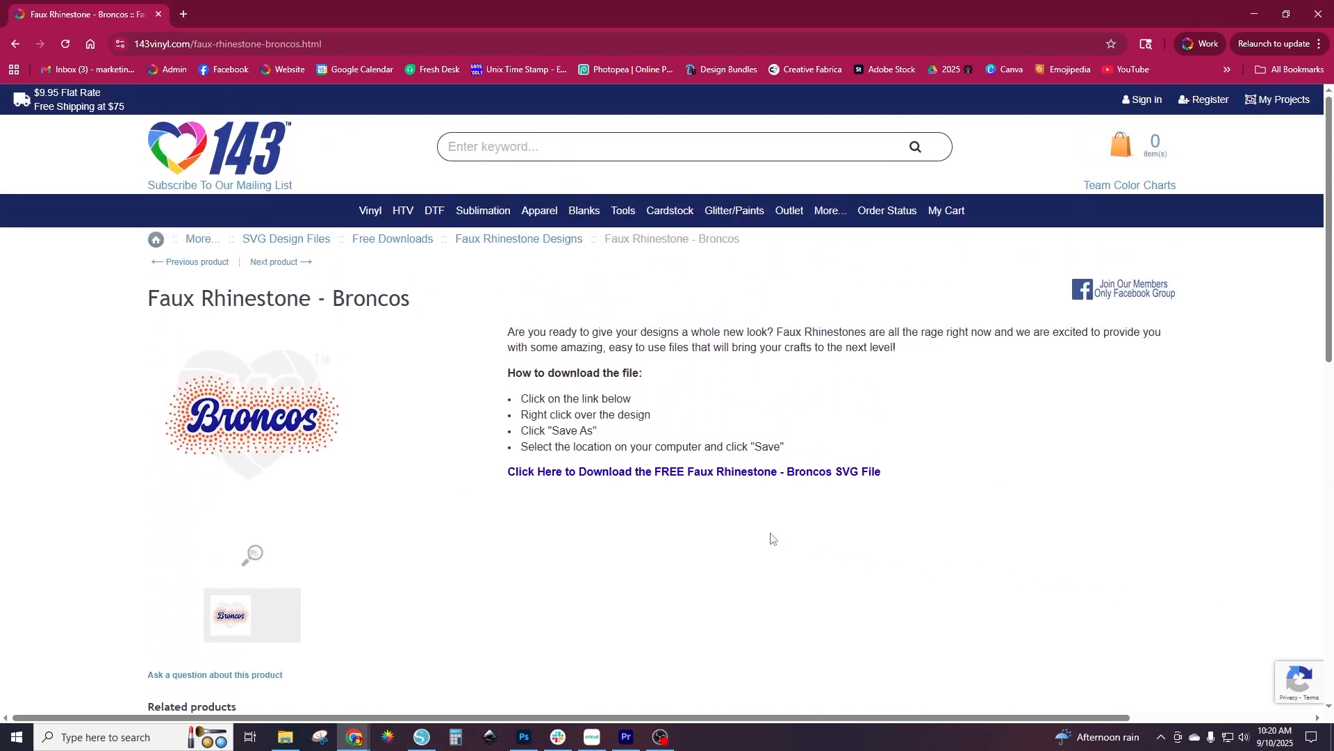
left_click(817, 472)
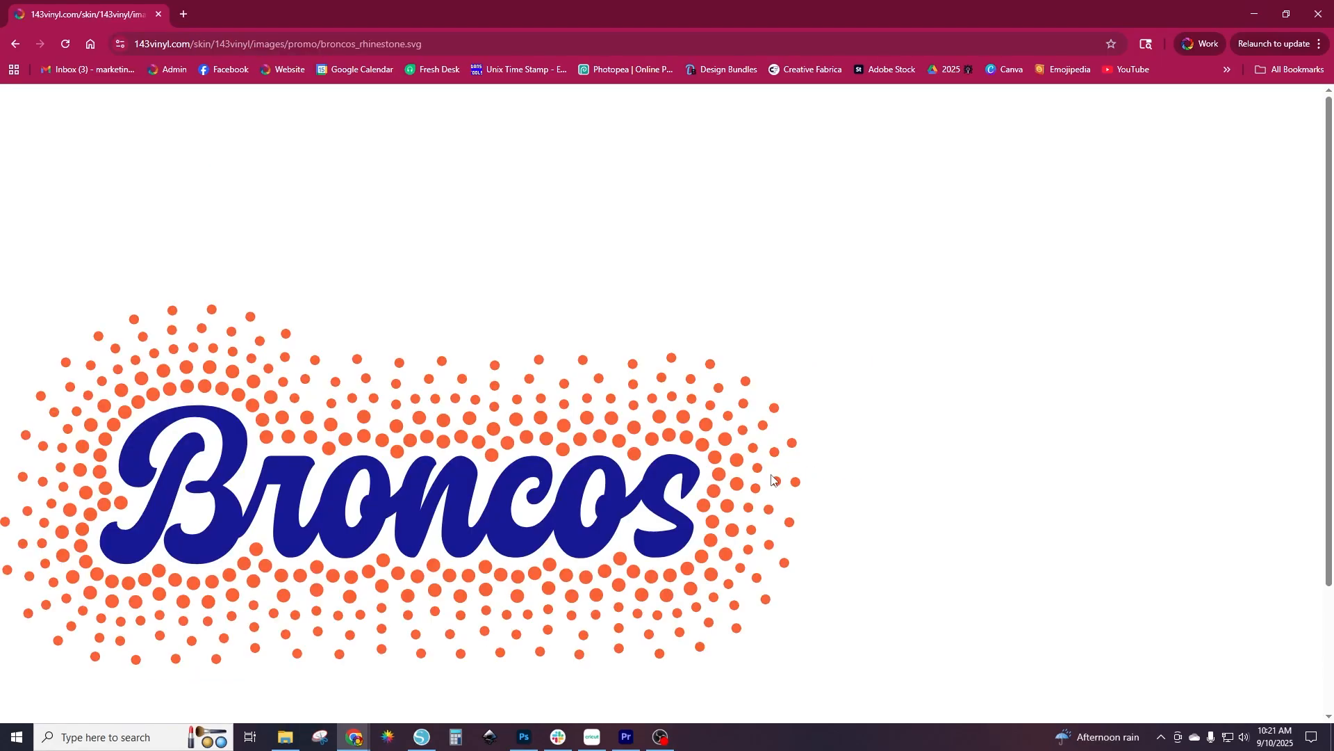
right_click(656, 468)
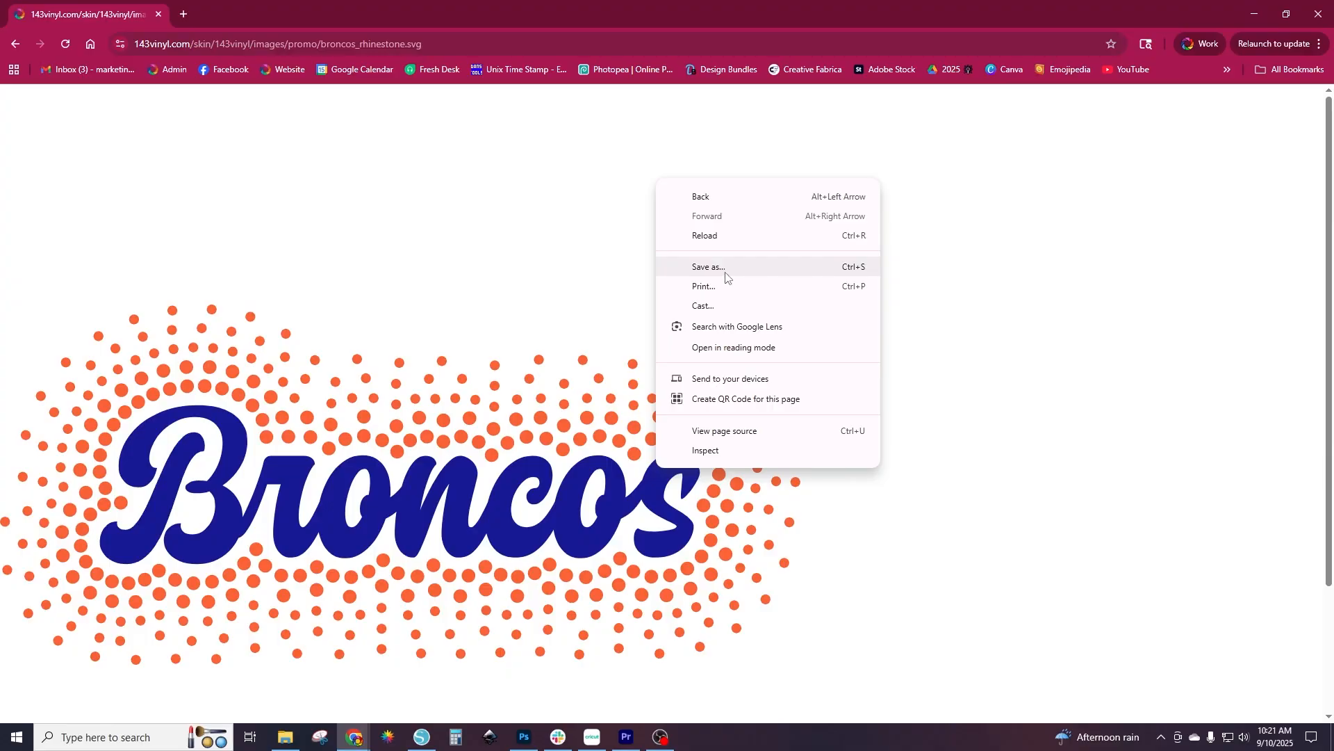
key("Escape")
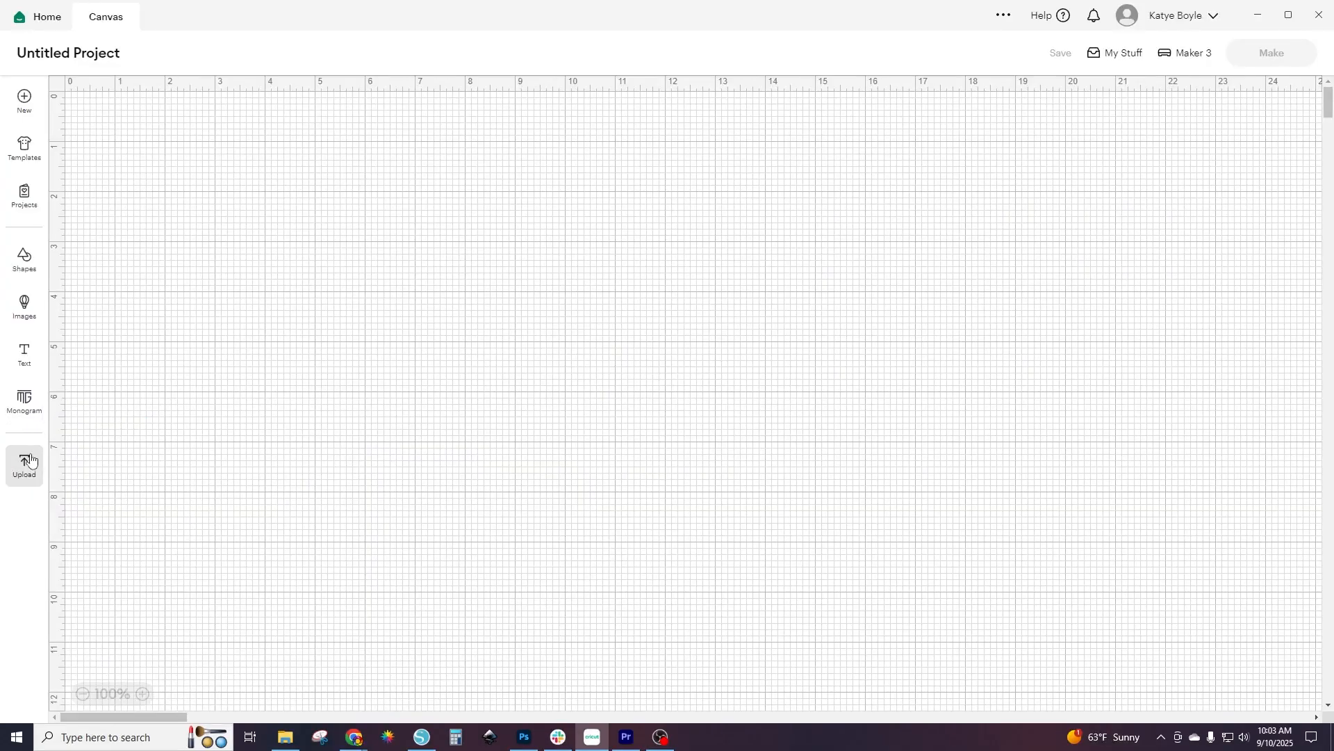
Step: Upload broncos_rhinestone.svg from the NFL Rhinestone Files folder and add it to the canvas
left_click(27, 465)
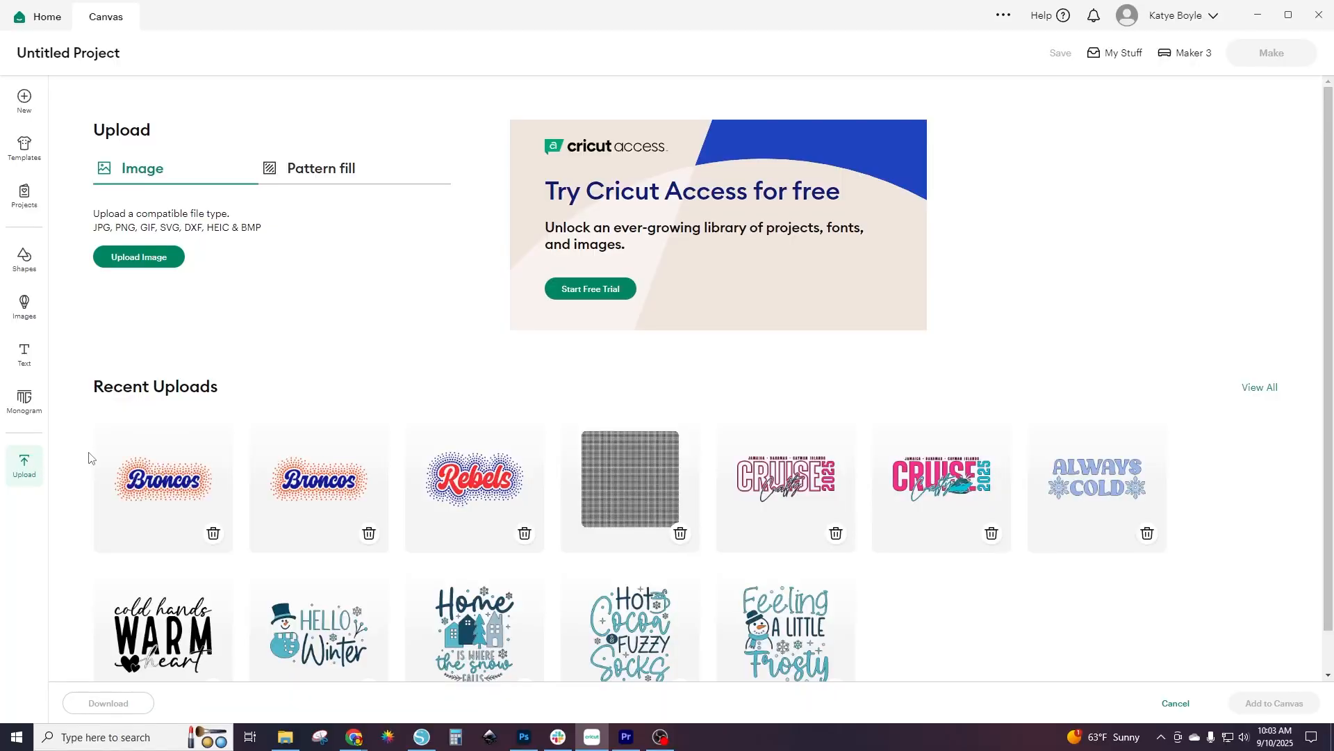
left_click(164, 258)
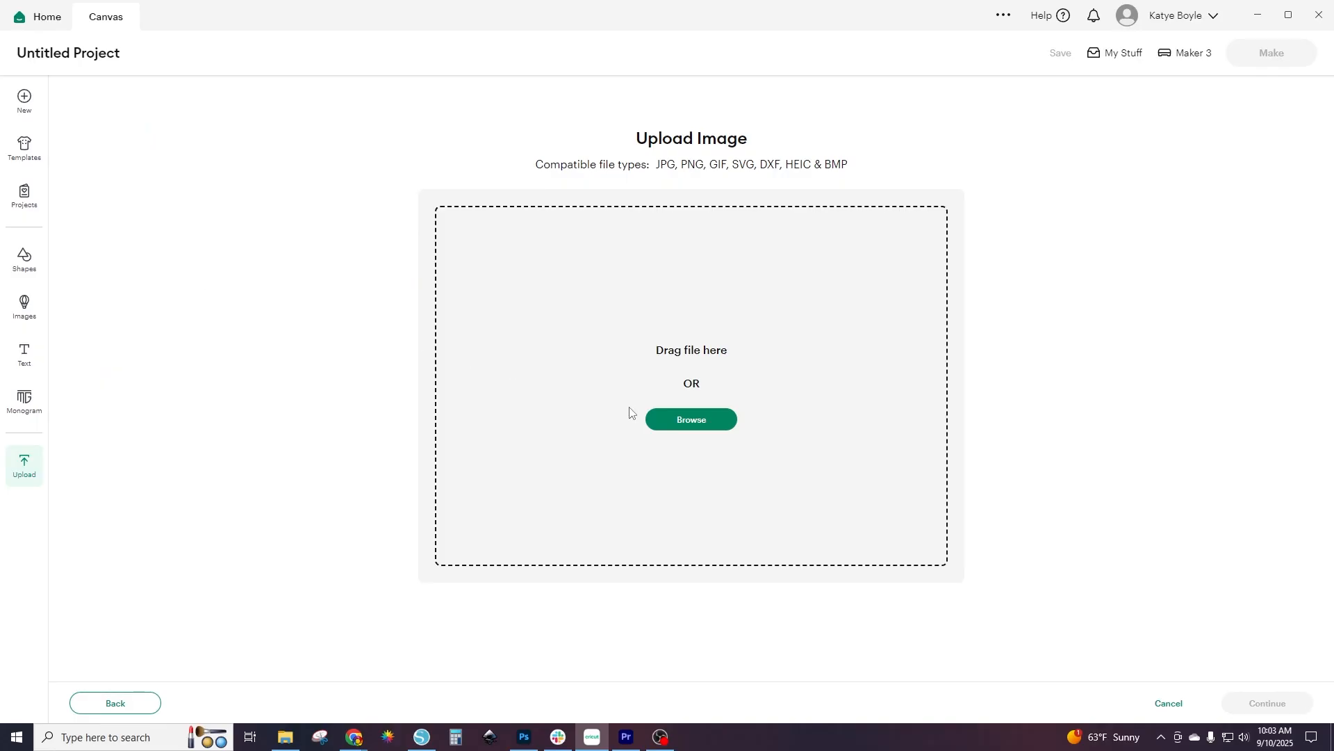
left_click(686, 423)
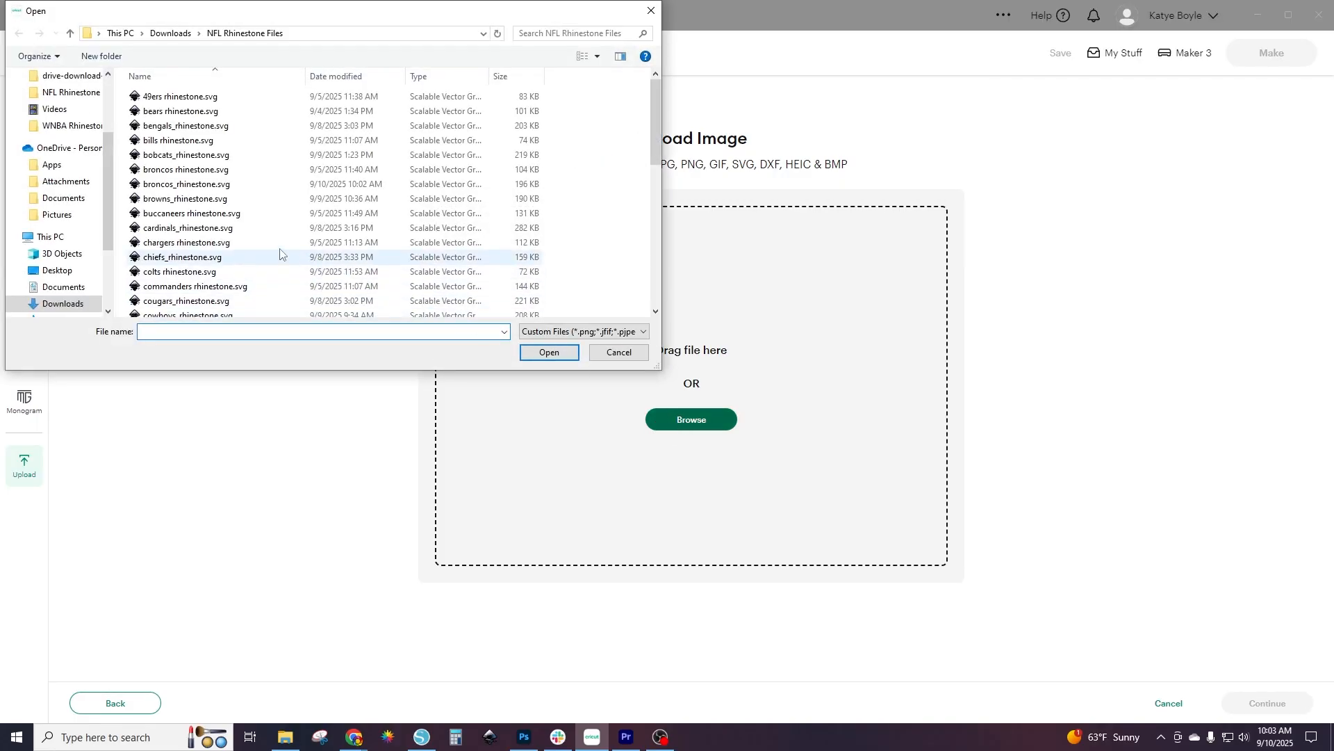
left_click(177, 189)
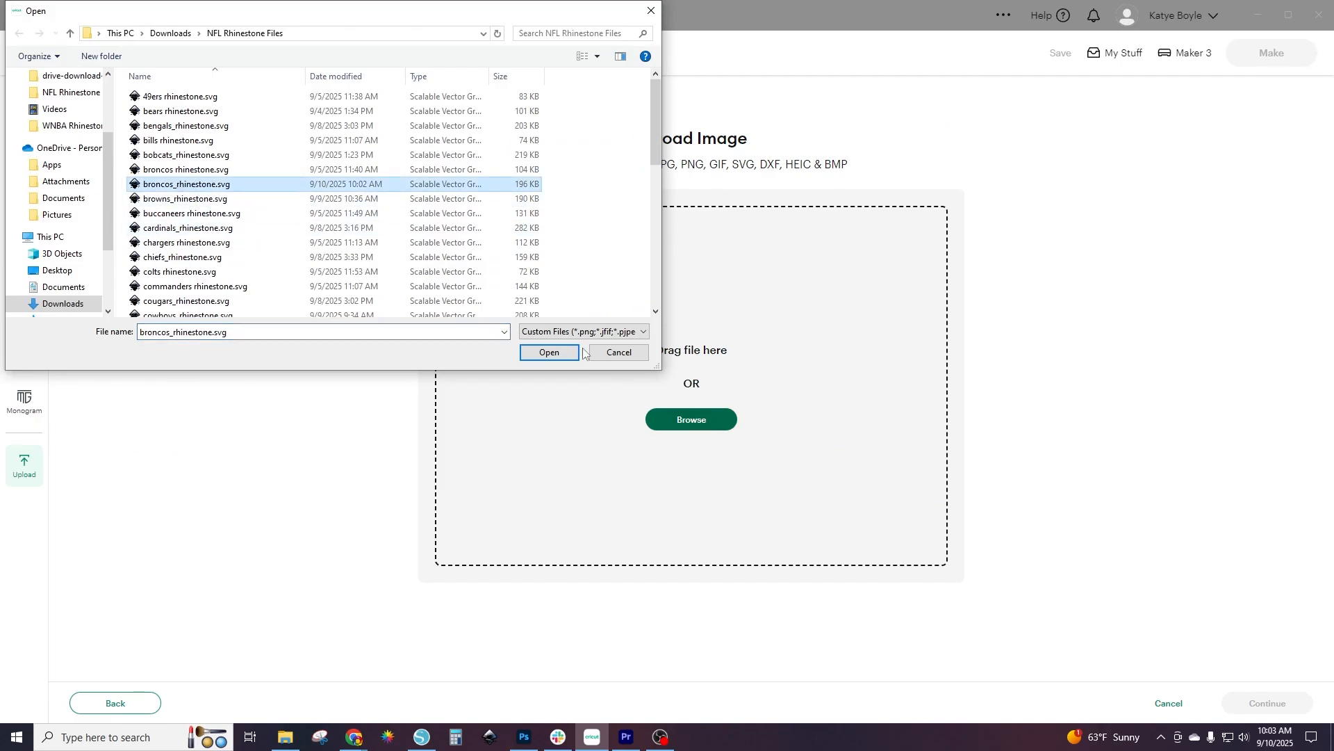
left_click(553, 353)
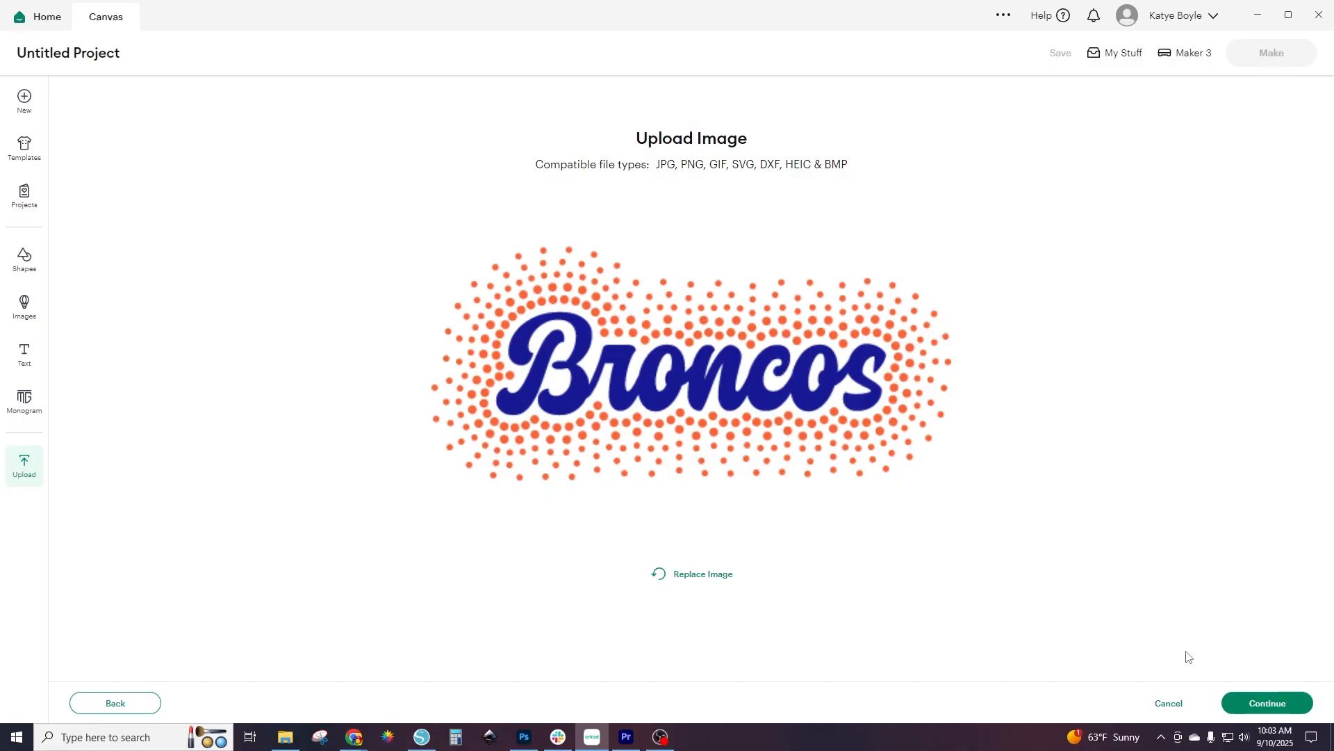
left_click(1260, 707)
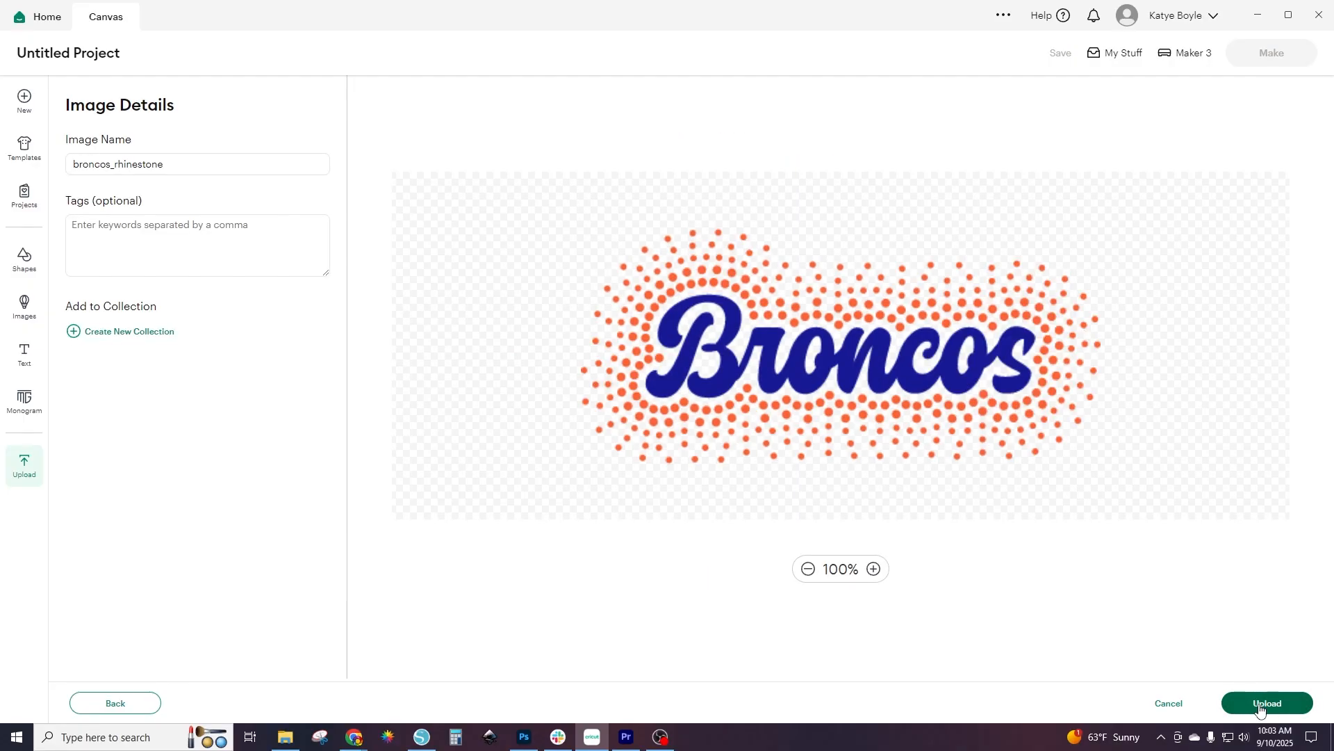
left_click(1260, 706)
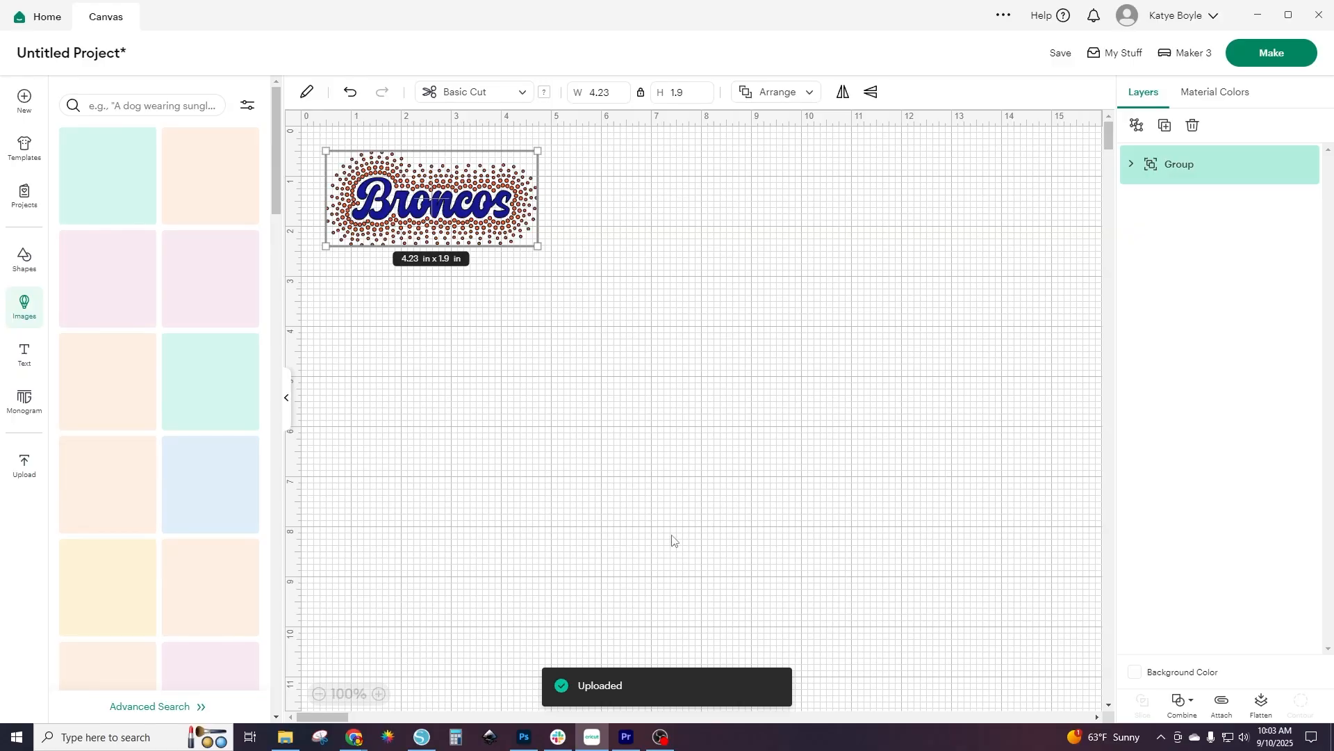
Step: Collapse the image library and set the Broncos design's width to 11.5 in with its proportions locked
left_click(287, 397)
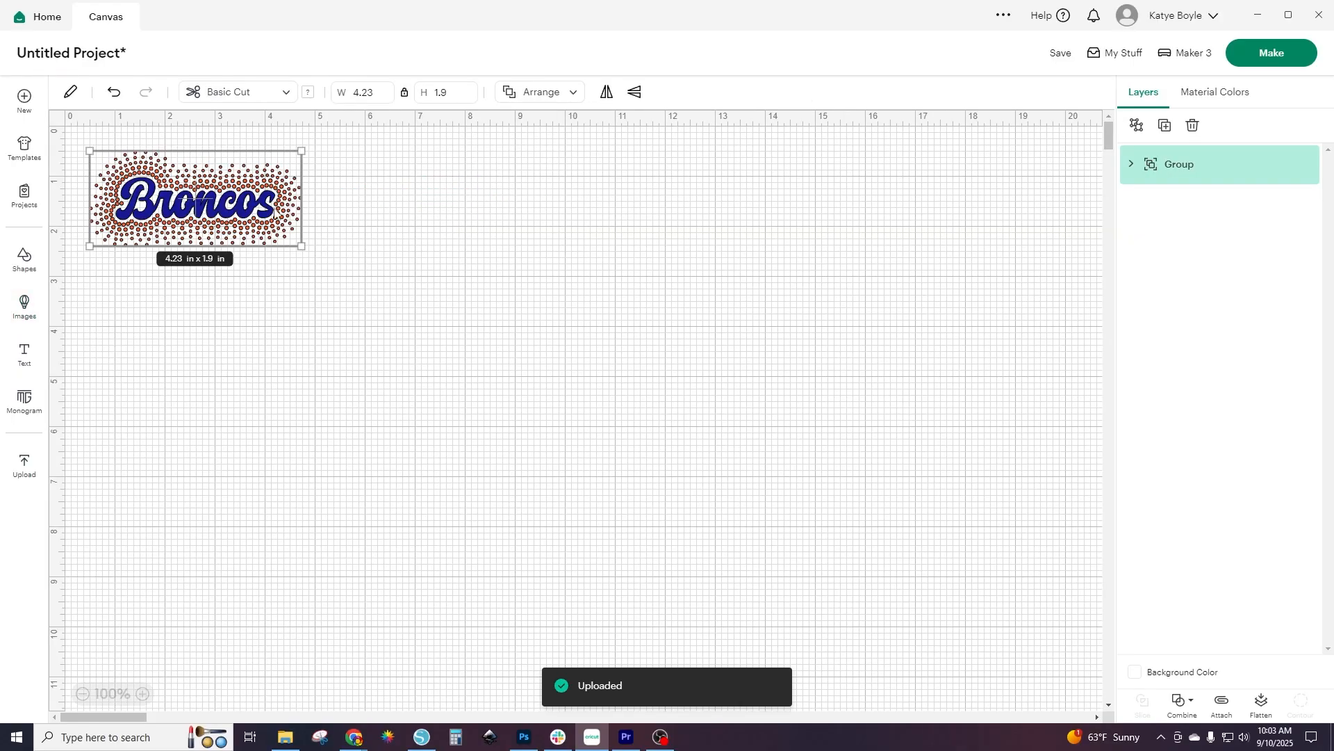
left_click(381, 92)
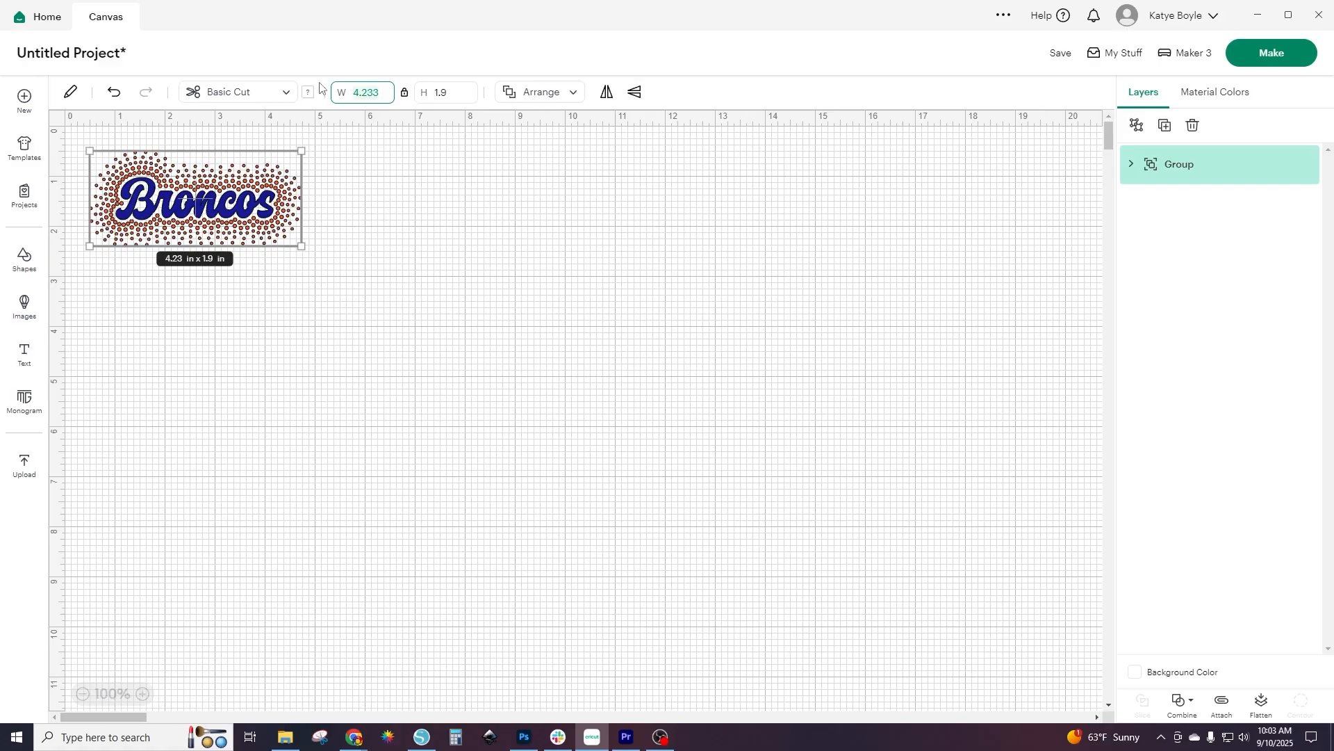
type("11.5")
key("Return")
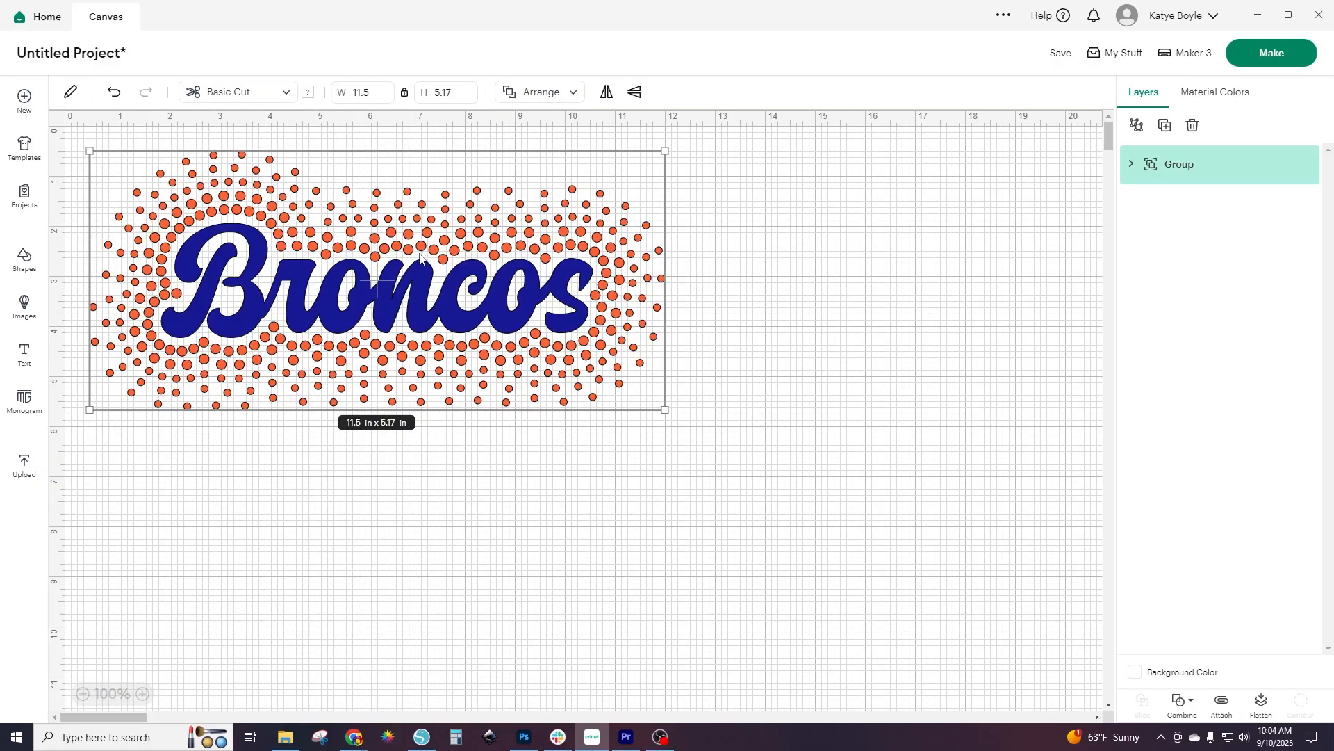
Step: Ungroup the Broncos design so its lettering and rhinestone dots are separate layers
right_click(645, 271)
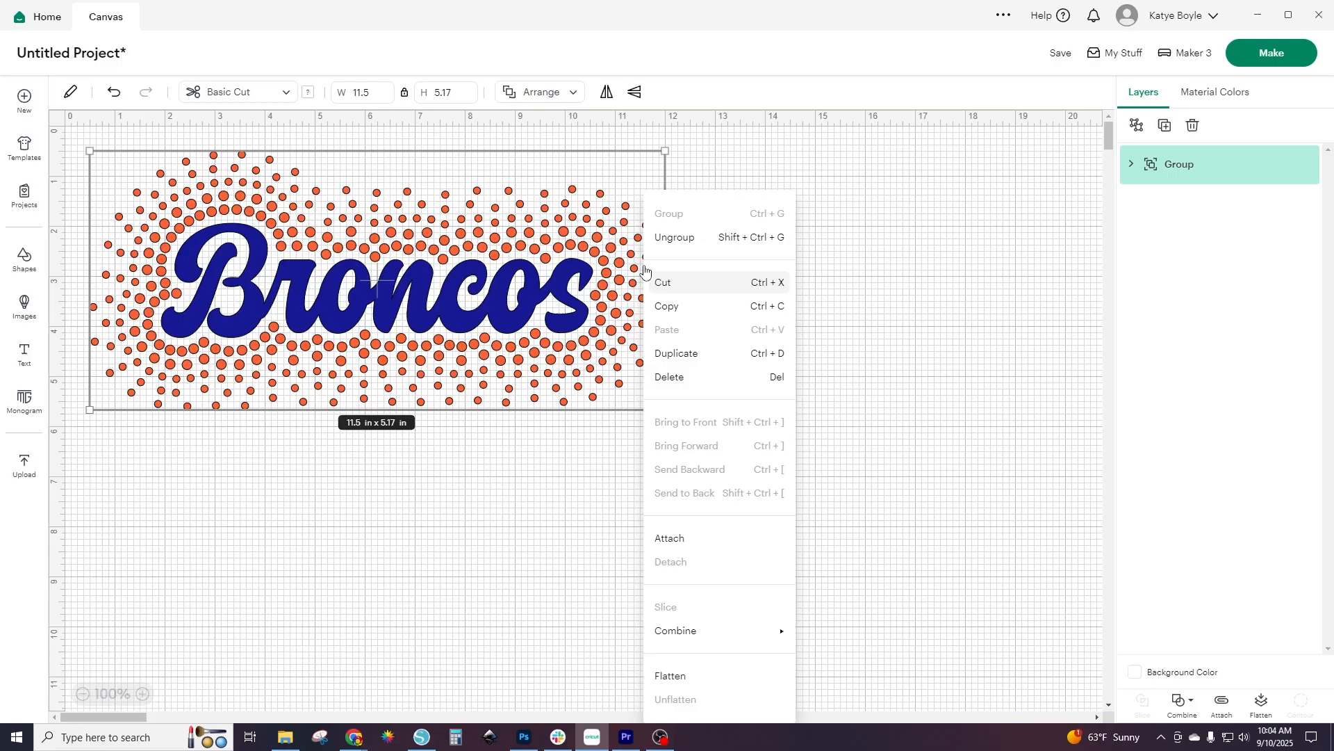
left_click(666, 235)
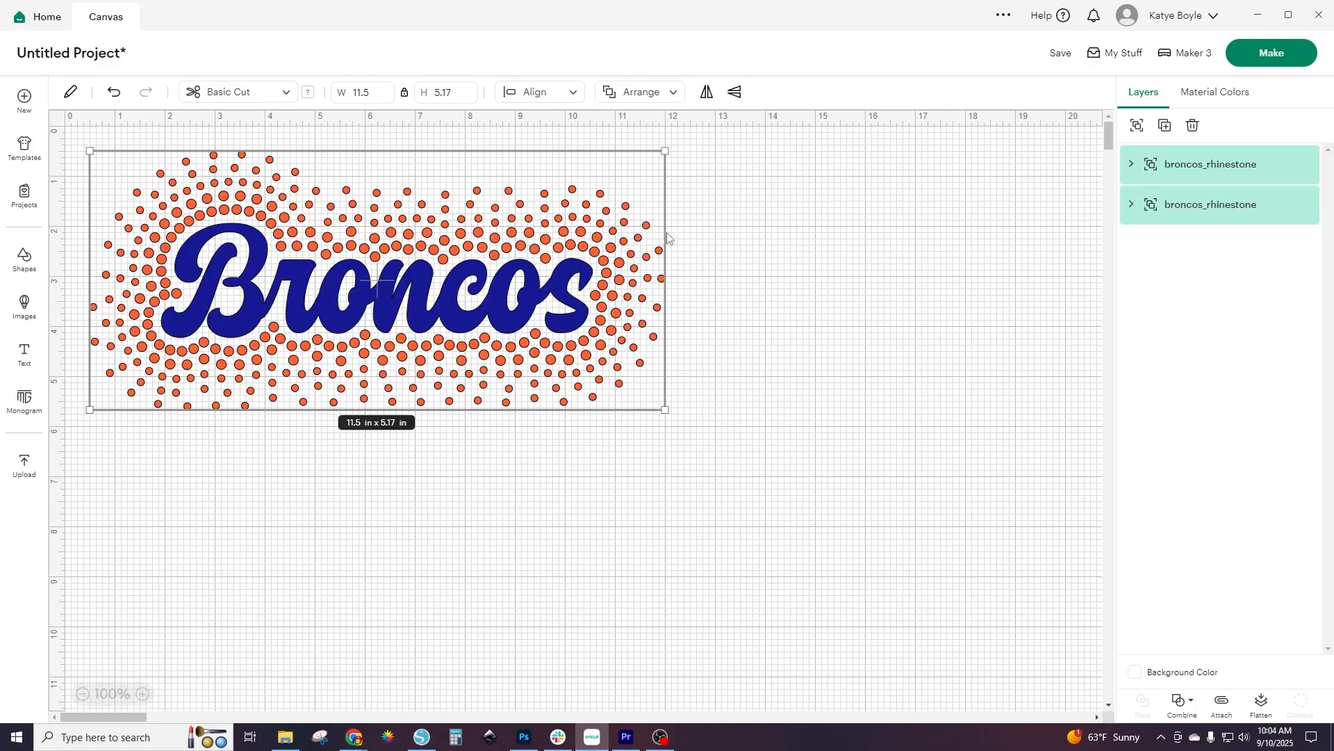
left_click(719, 256)
Step: Recolor the rhinestone dots with the lettering's navy blue and change the Broncos lettering to orange
left_click(658, 259)
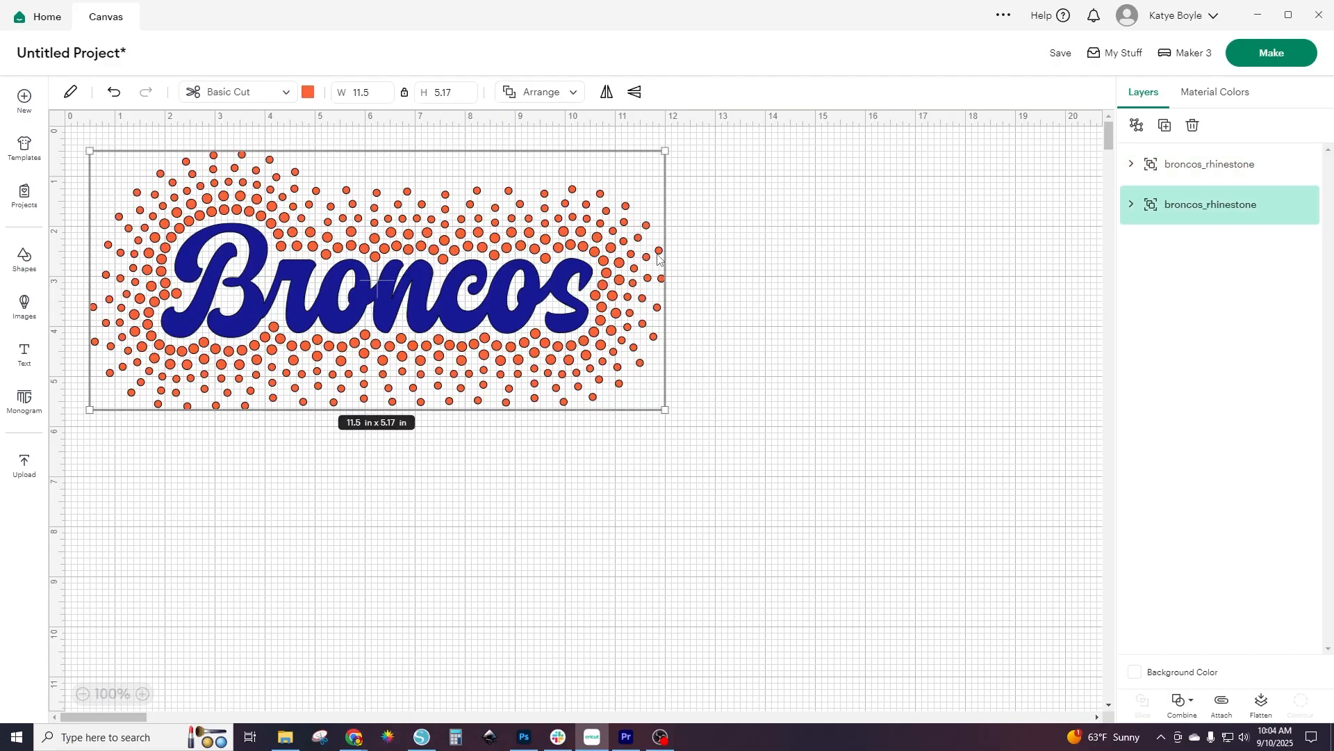
left_click(308, 92)
left_click(322, 149)
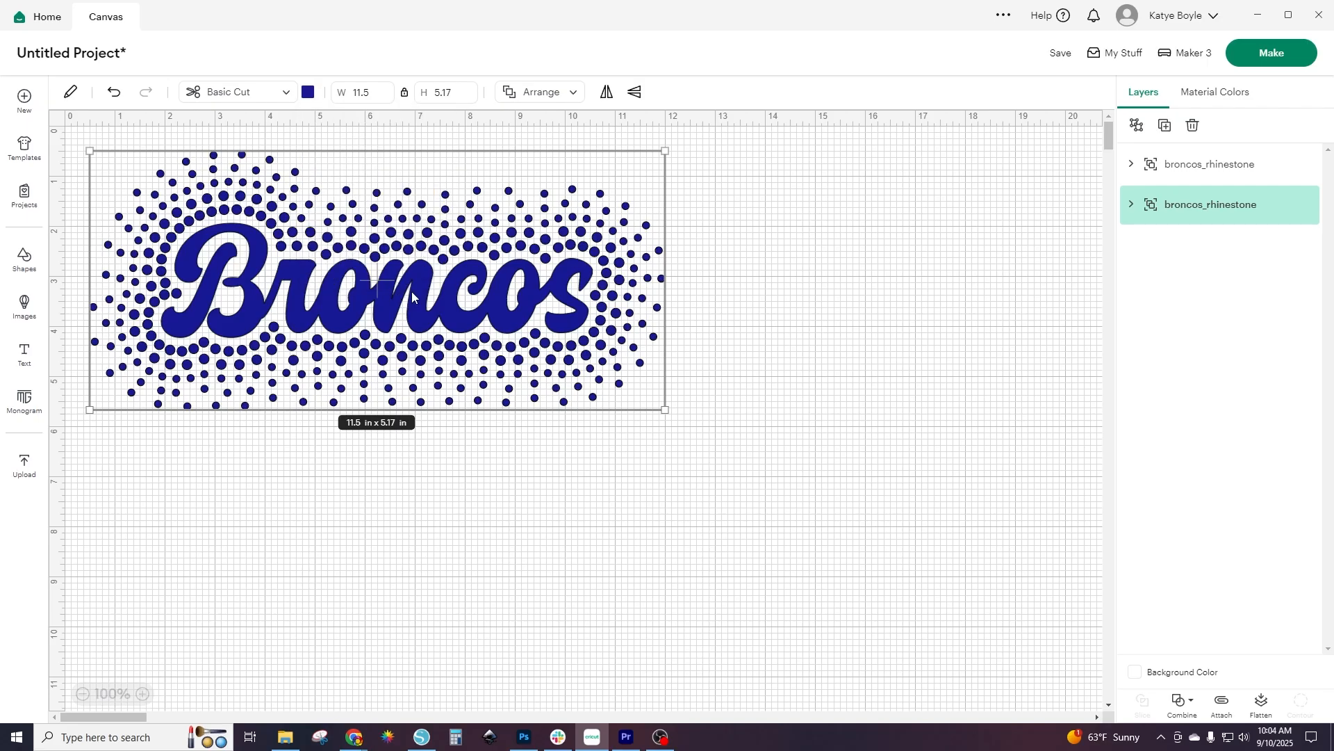
left_click(497, 292)
left_click(308, 91)
left_click(428, 208)
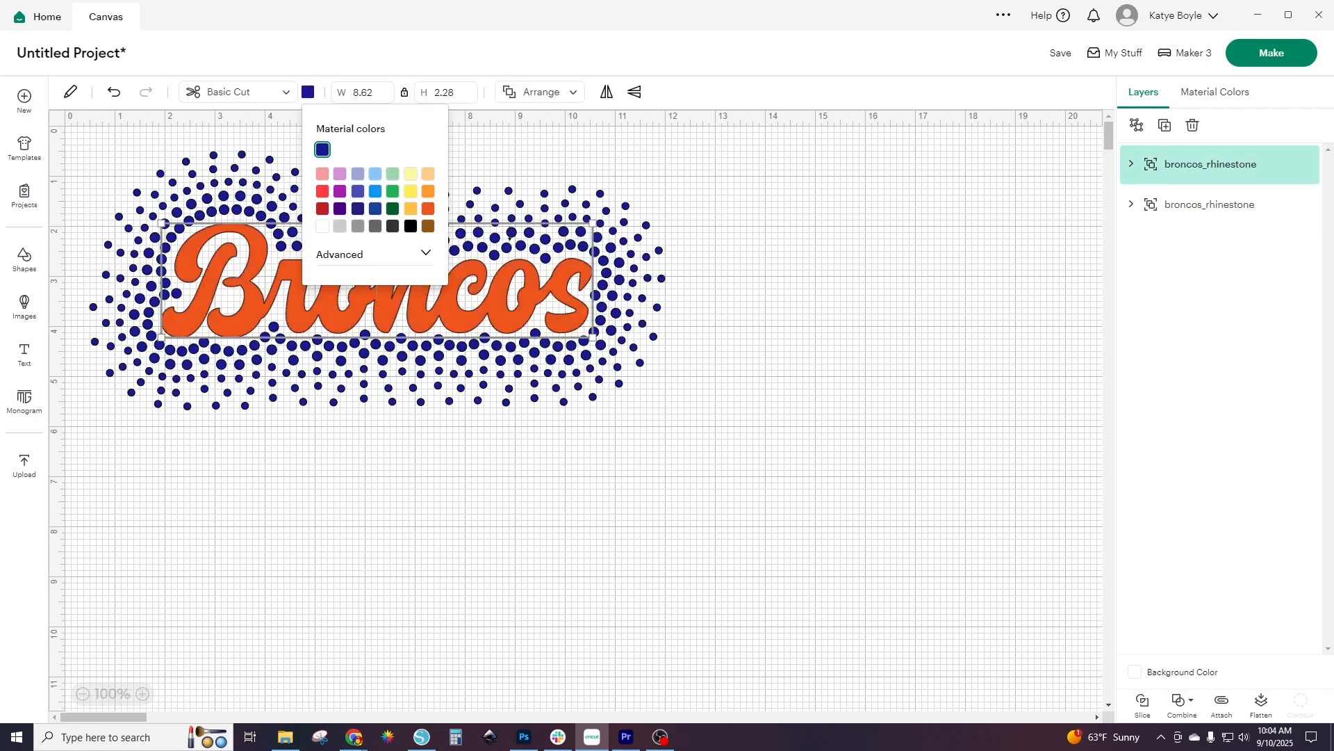
left_click(813, 322)
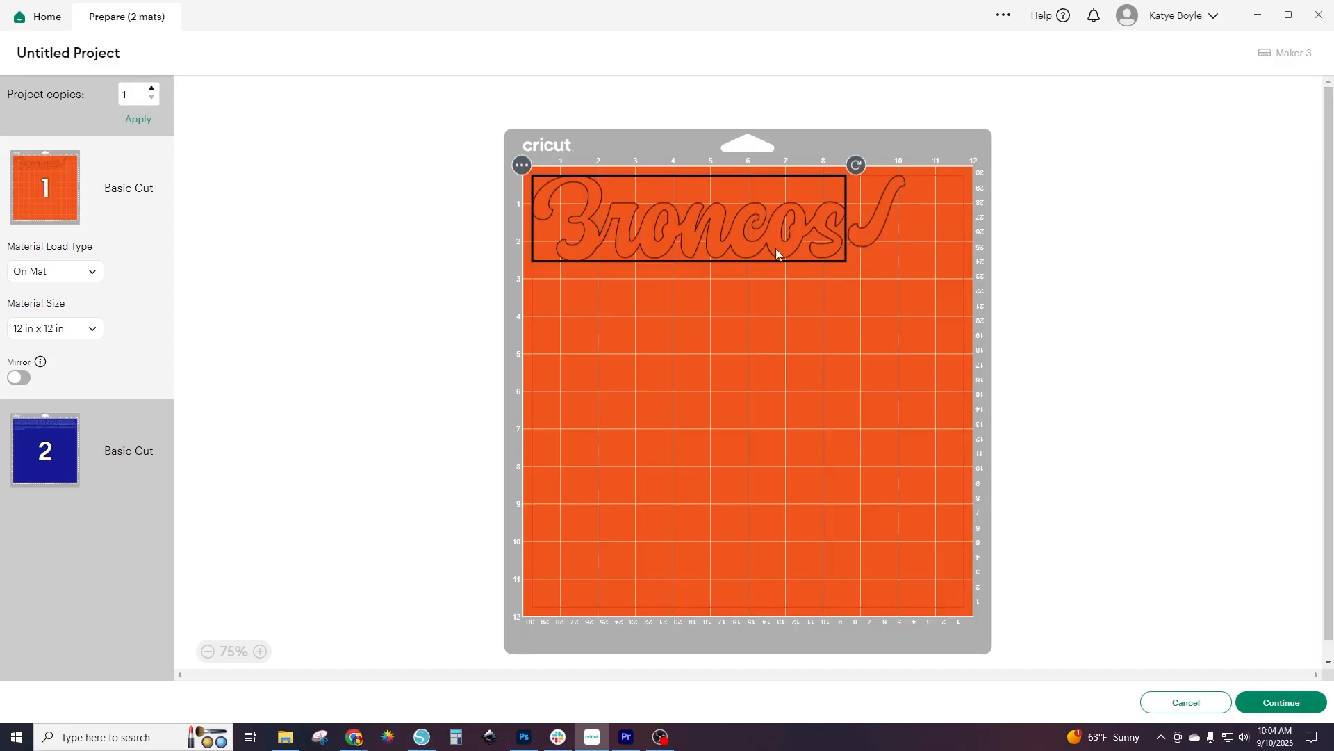
Step: Examine how the blue dots are arranged on the second cutting mat, and return to the canvas
left_click(141, 432)
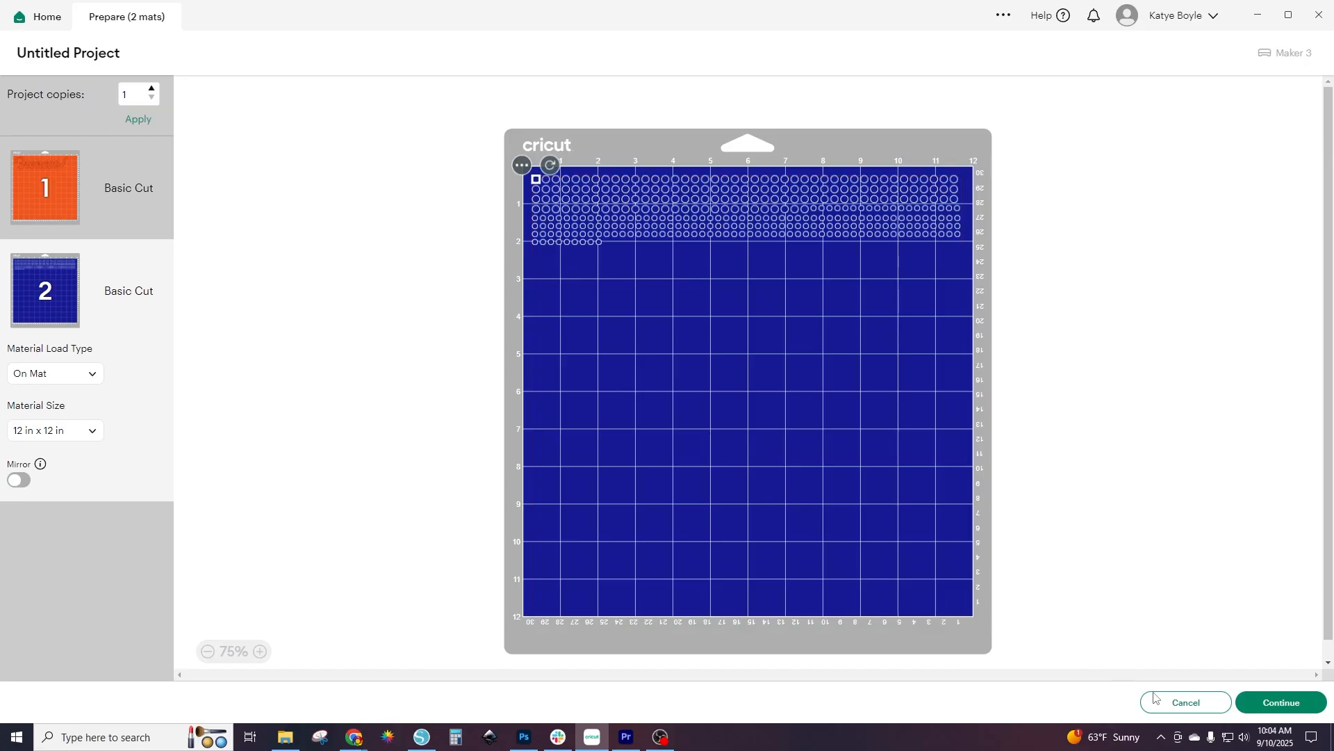
left_click(1183, 704)
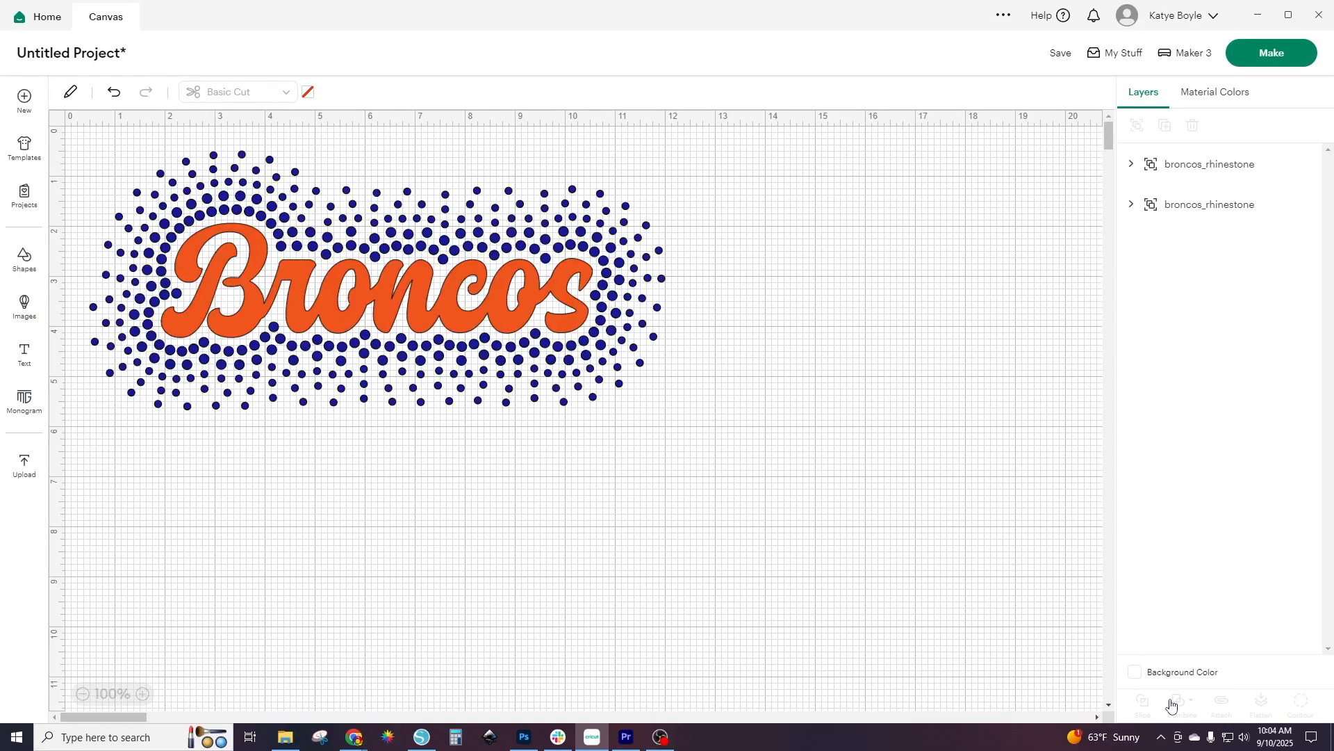
Step: Weld the blue rhinestone dots into a single layer so they keep their arrangement
left_click(617, 339)
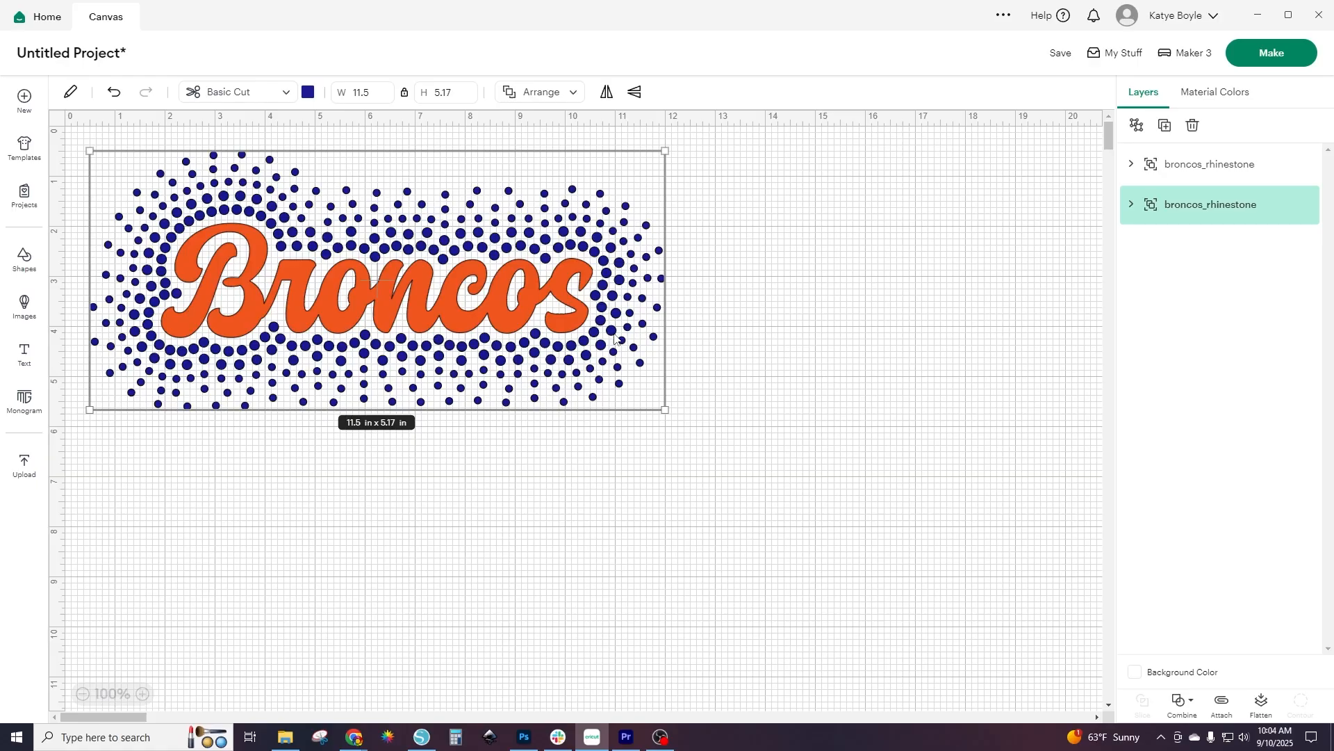
left_click(1184, 702)
left_click(1210, 552)
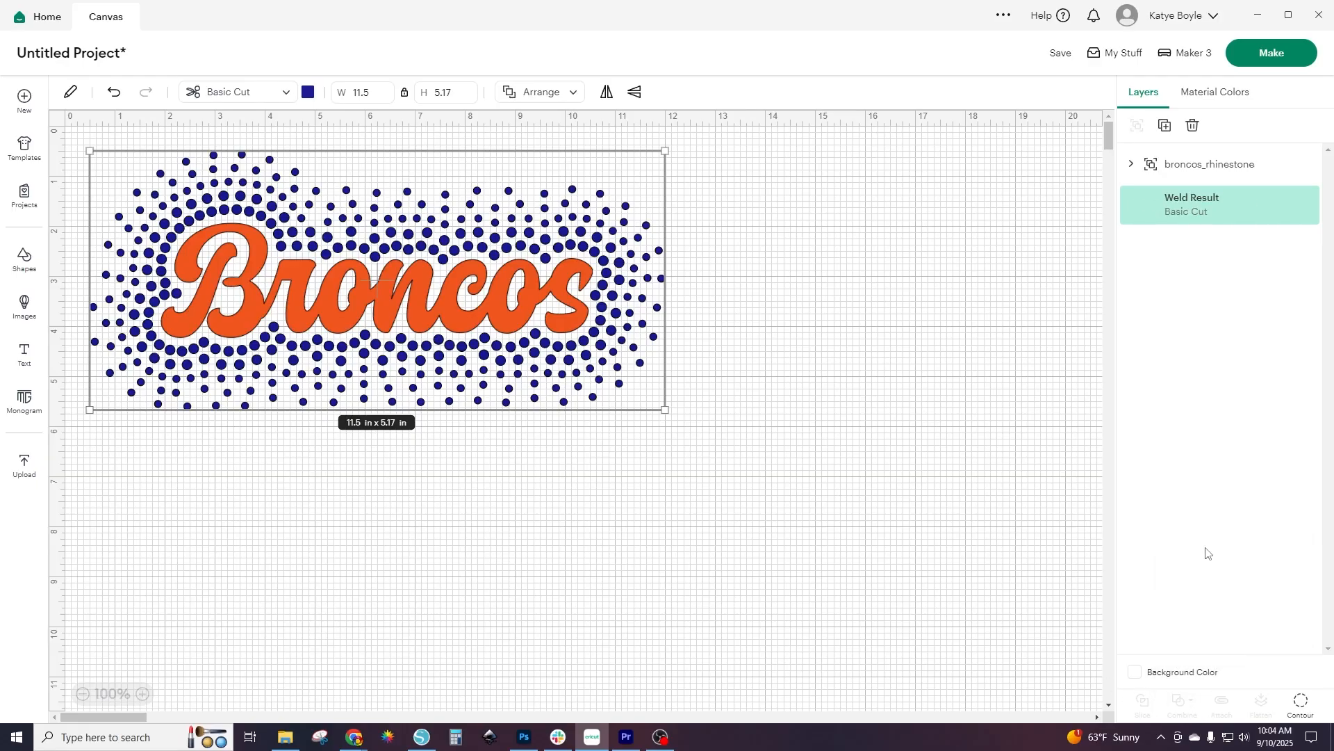
left_click(948, 467)
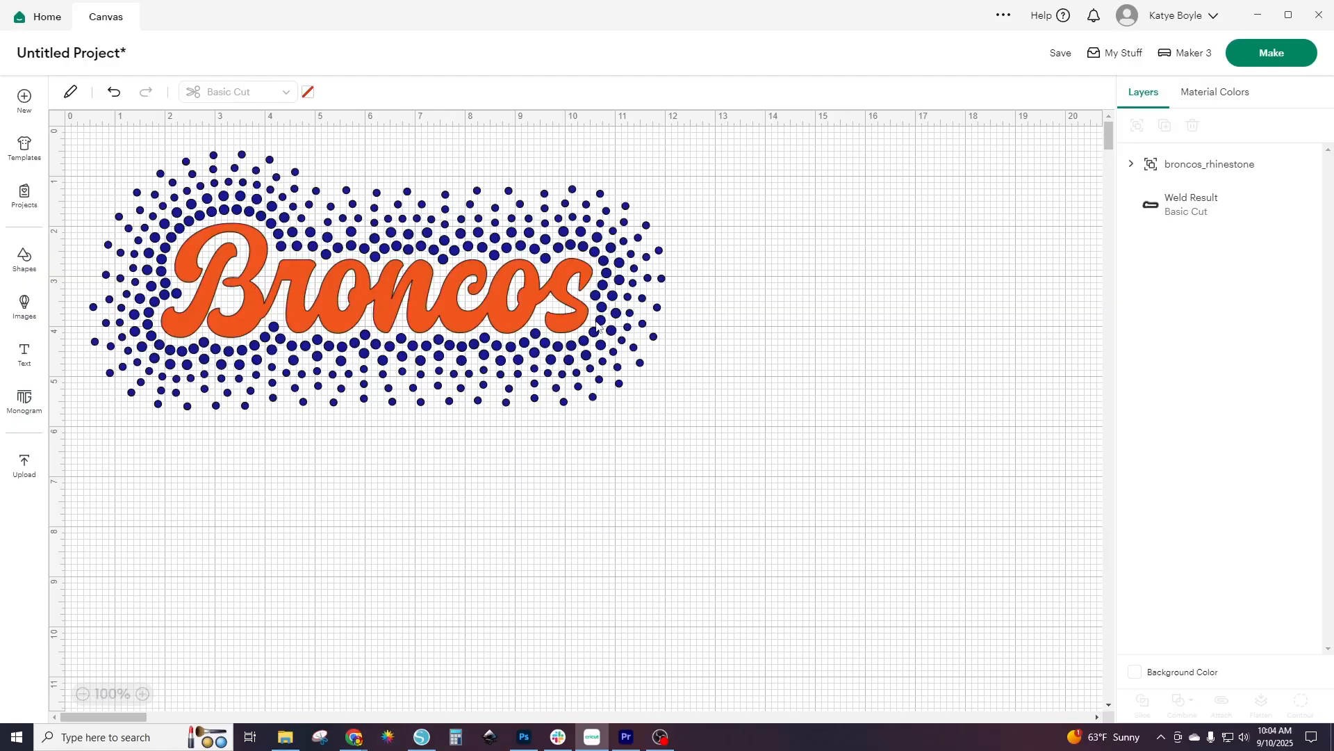
Step: Weld the orange Broncos lettering into a single layer
left_click(553, 294)
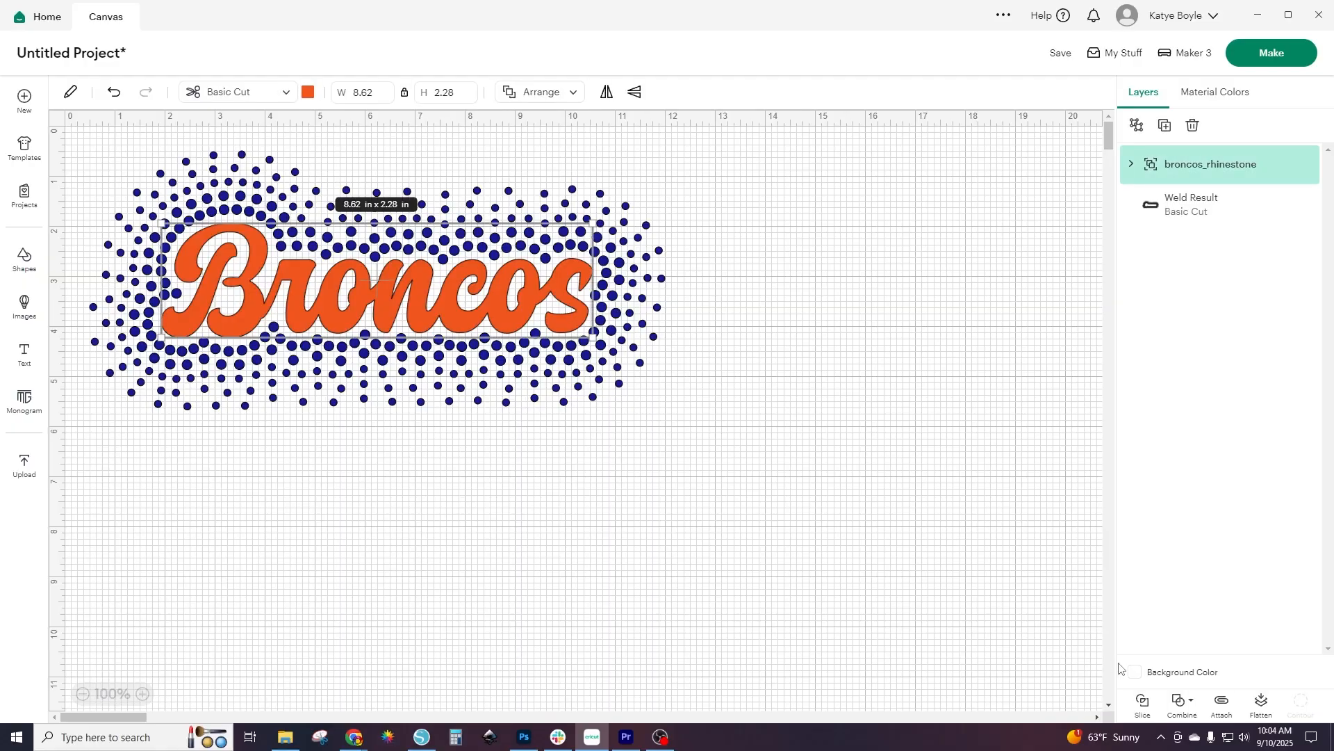
left_click(1181, 700)
left_click(1209, 551)
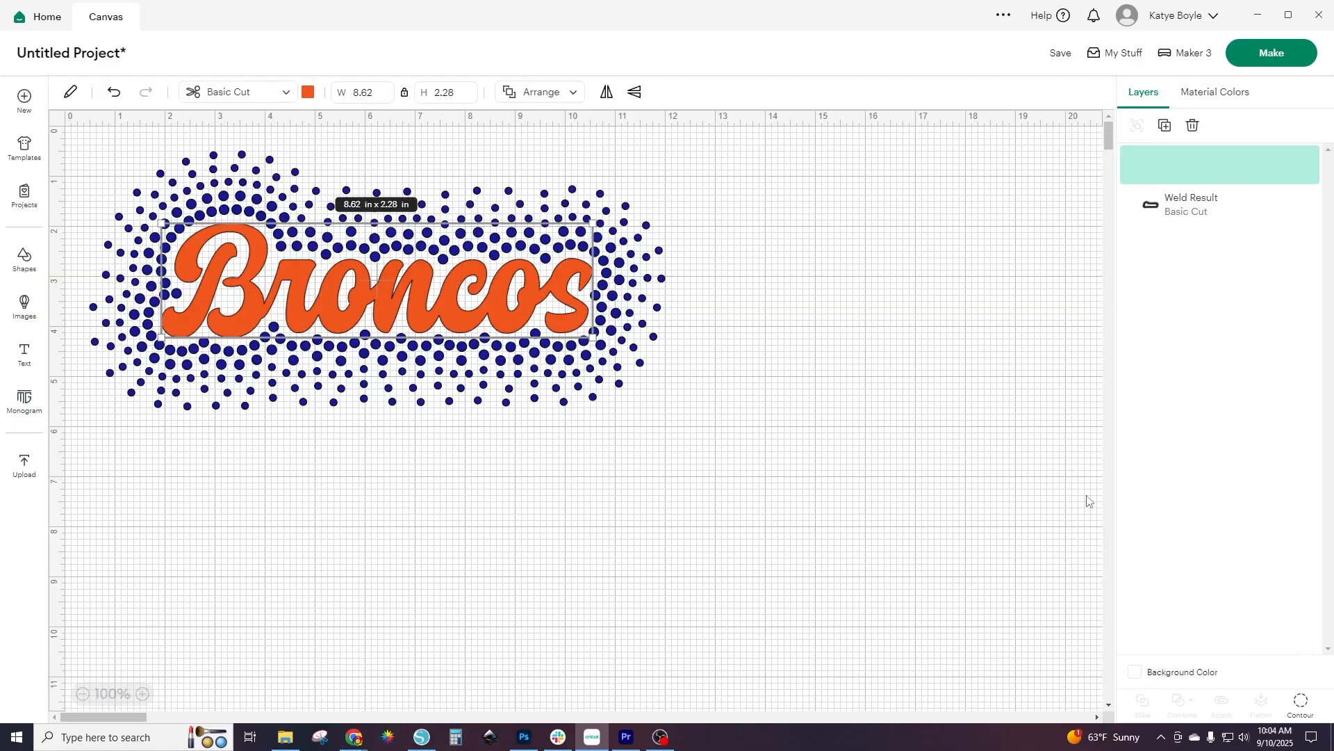
left_click(1057, 484)
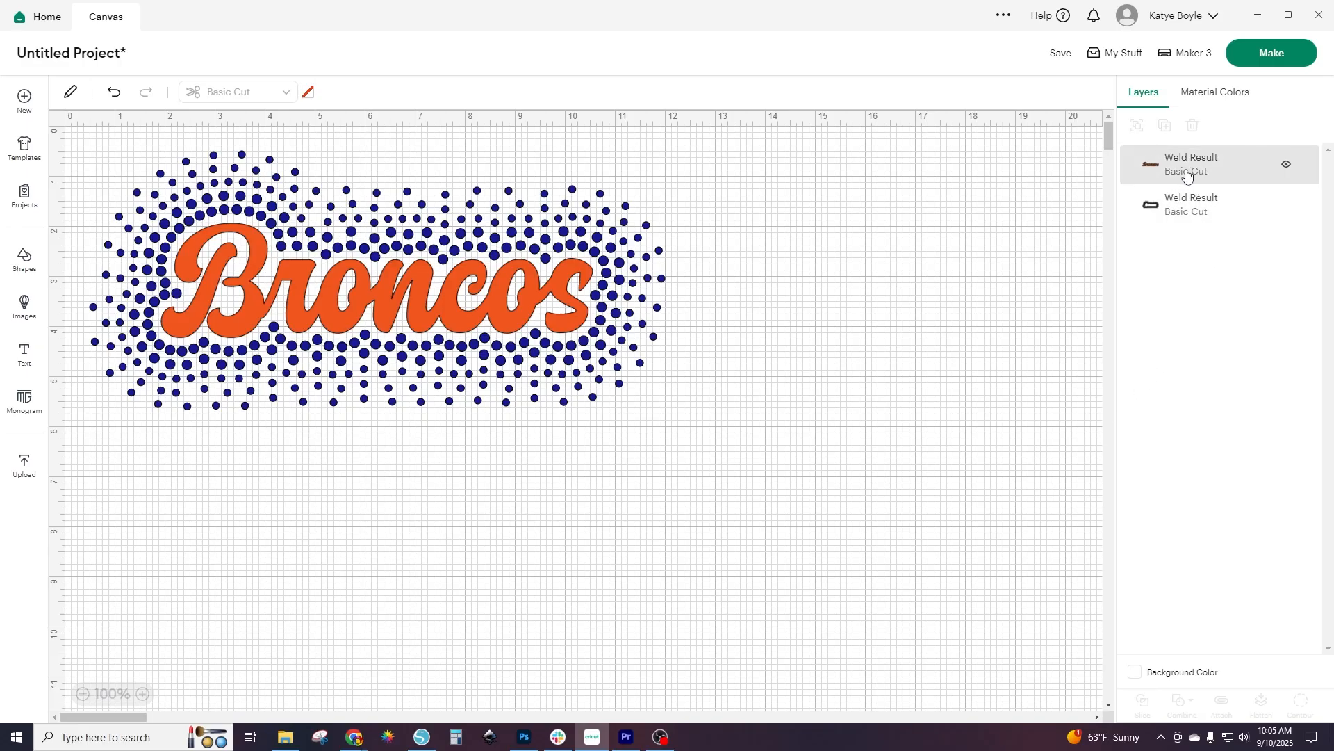
Step: Send the welded design to cutting preparation and choose to load all materials on a mat
left_click(1272, 55)
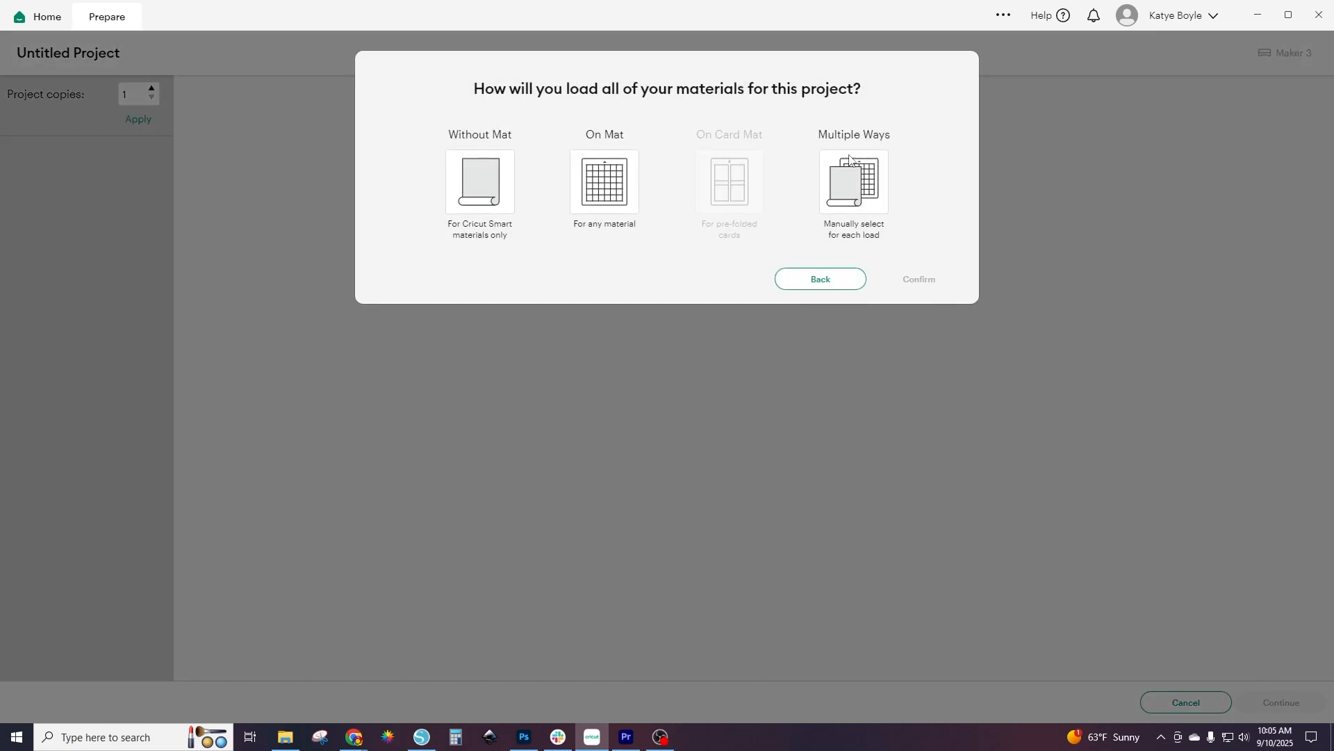
left_click(621, 187)
left_click(918, 326)
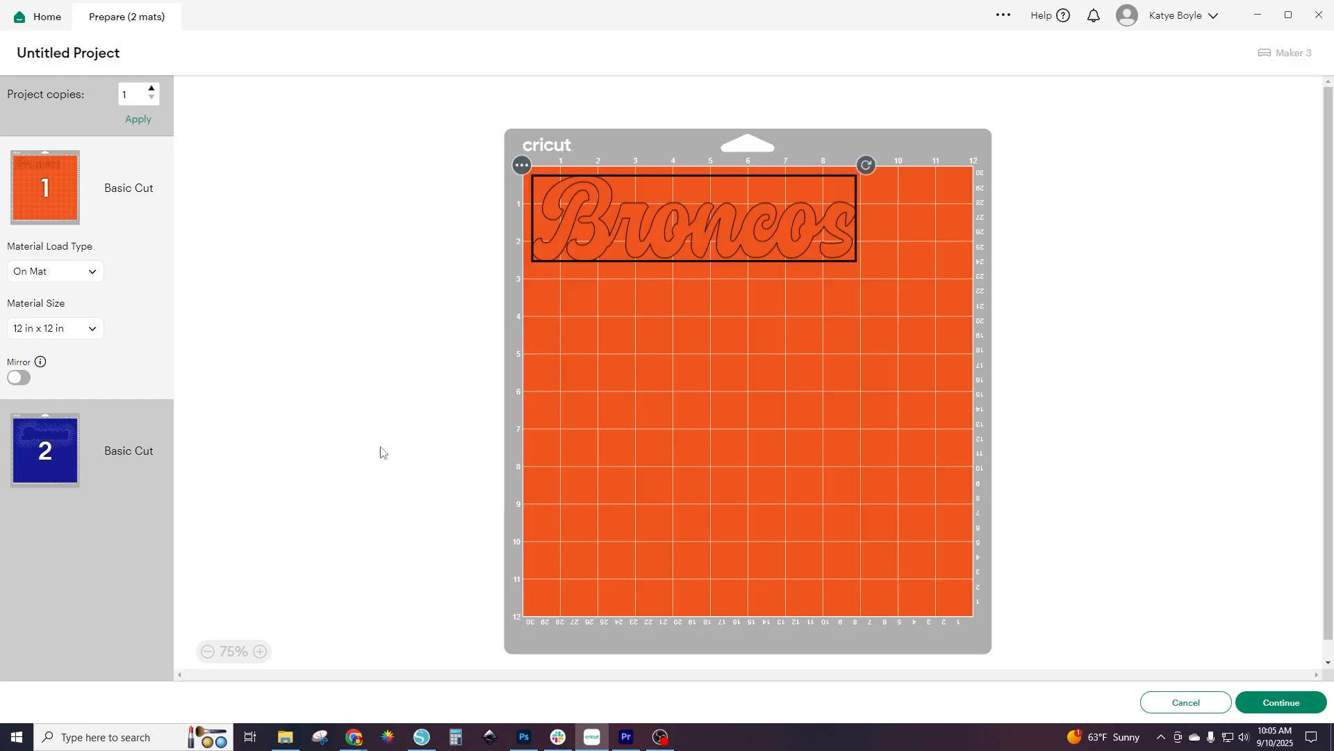
Step: Turn on mirroring for both the orange lettering mat and the blue dots mat, and continue to the cut setup
left_click(20, 379)
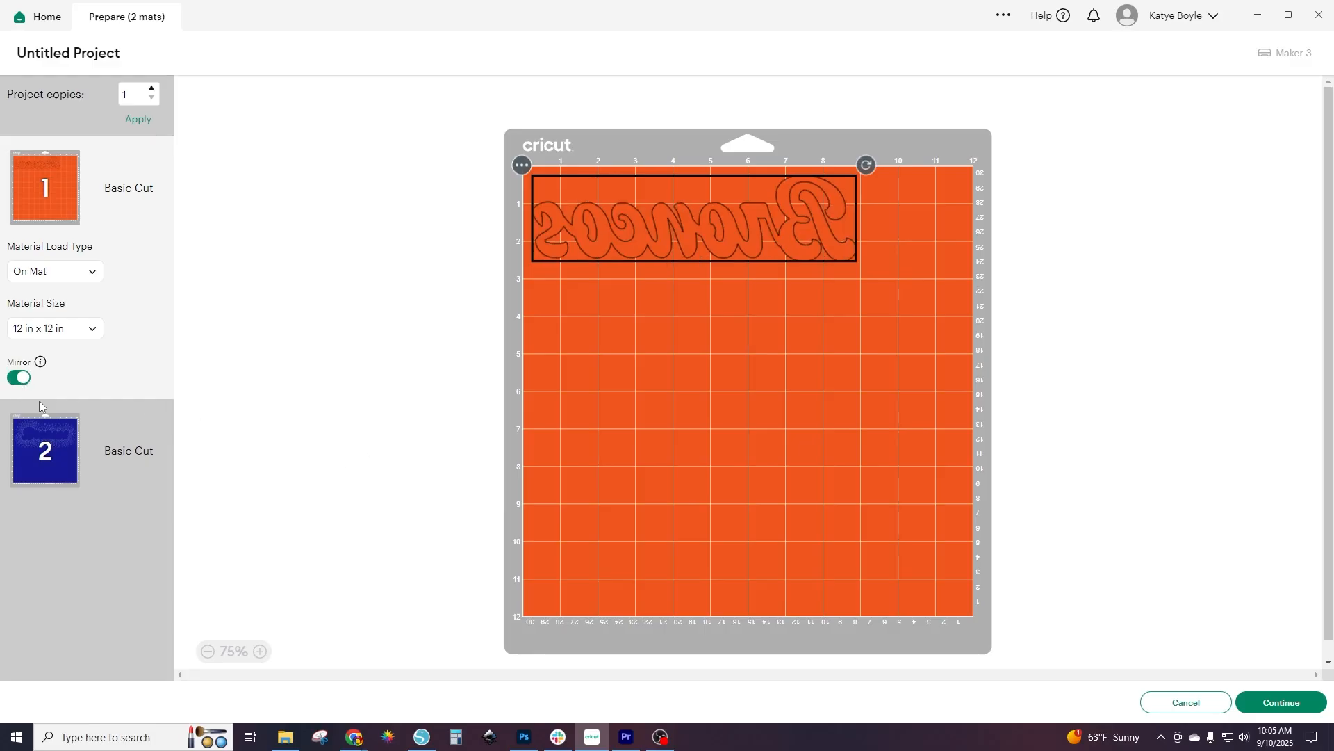
left_click(102, 423)
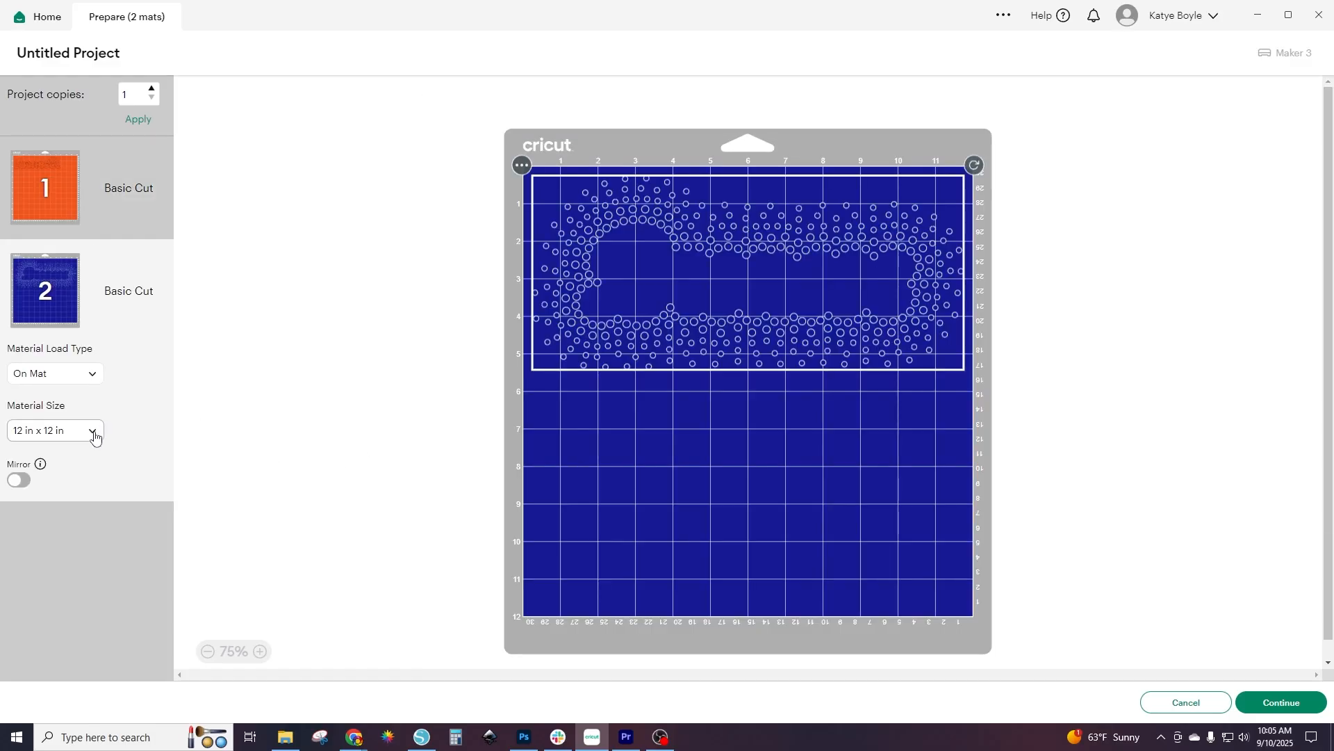
left_click(15, 481)
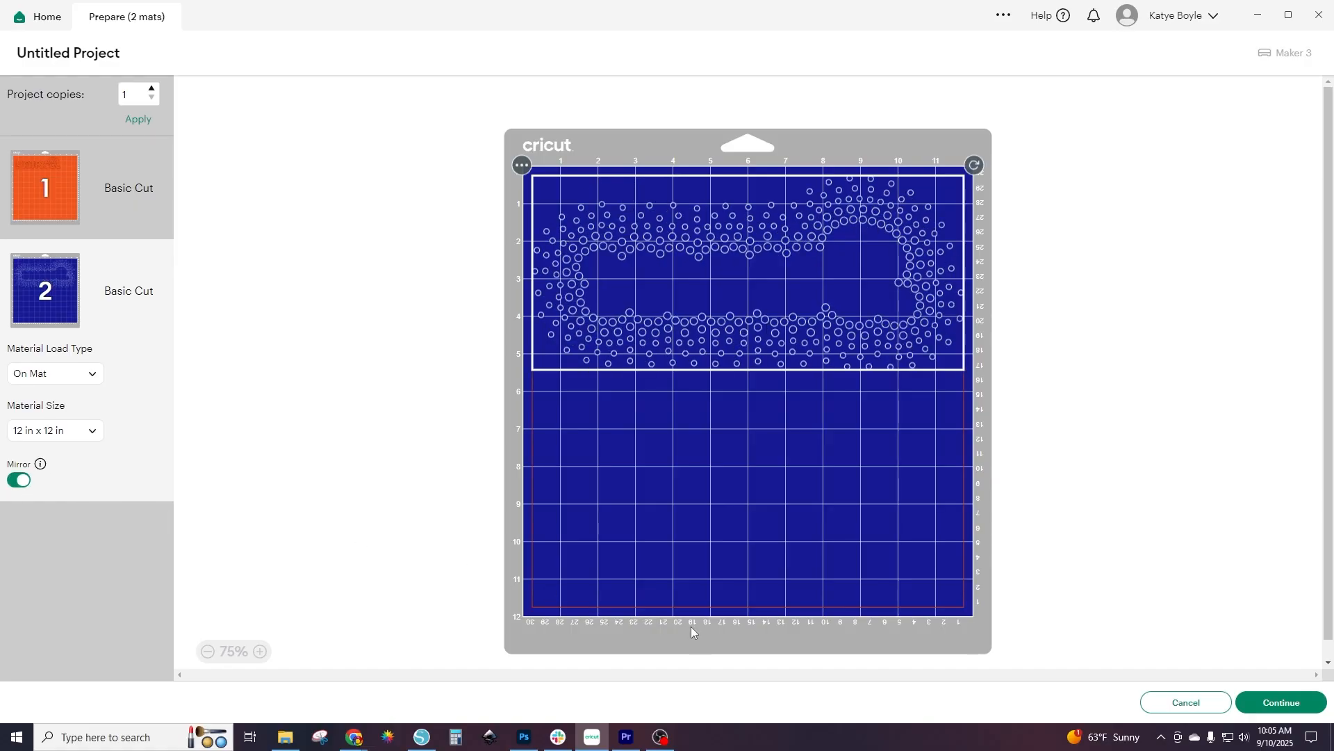
left_click(1279, 702)
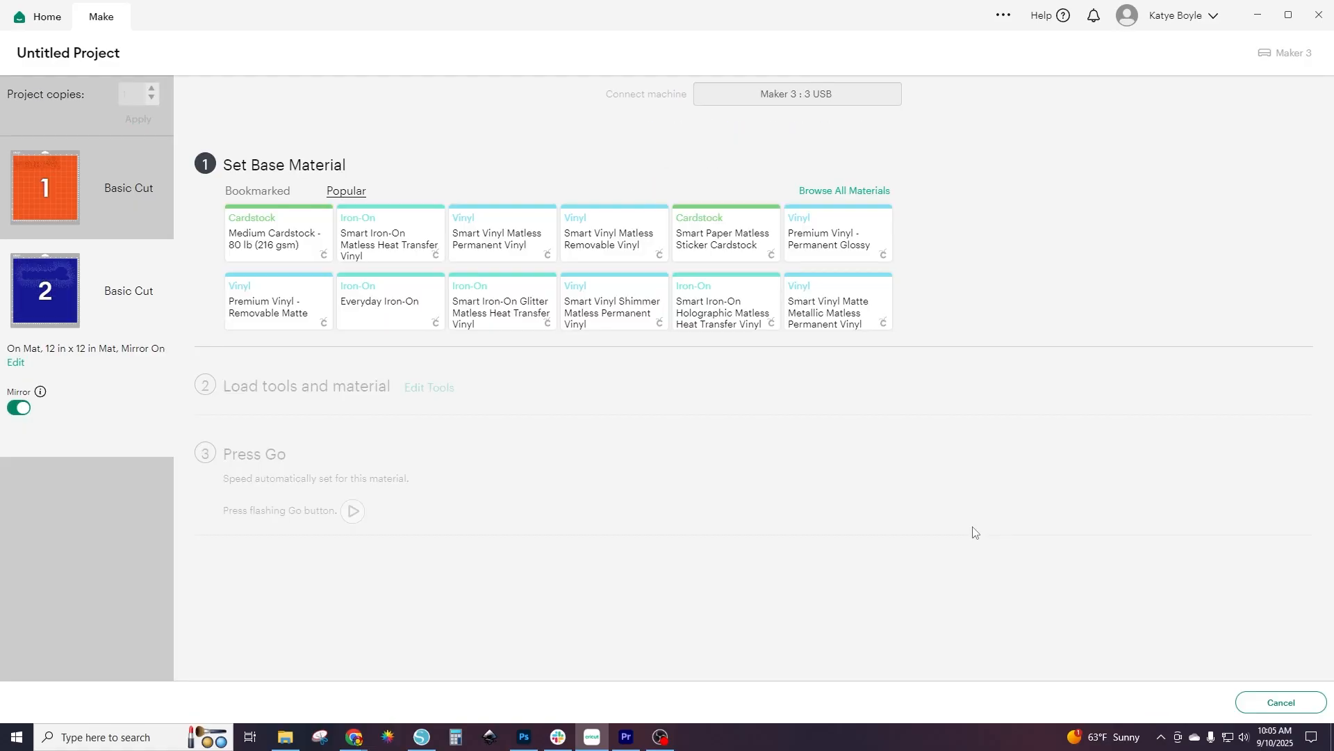
Step: Find Holographic Sparkle Iron-On by searching for "sparkle", set it as the blue mat's base material, and set its pressure to More
left_click(855, 190)
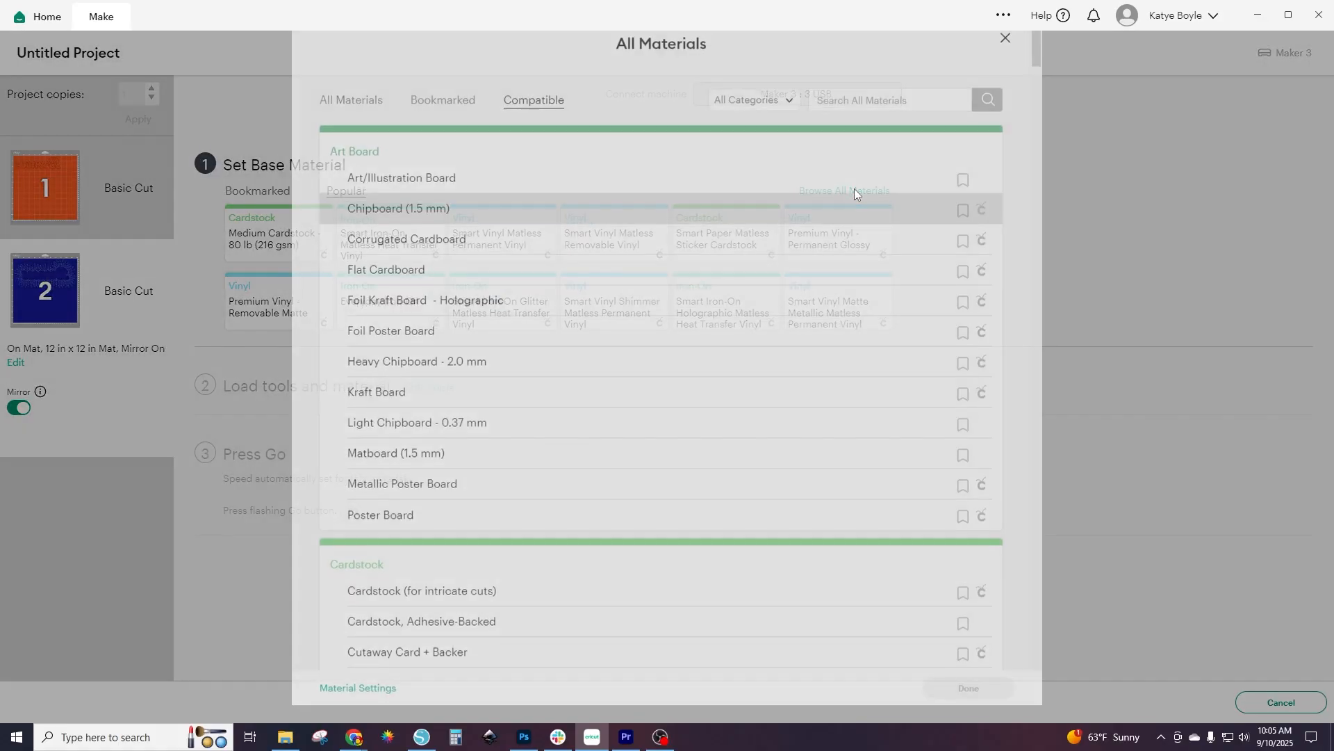
left_click(844, 123)
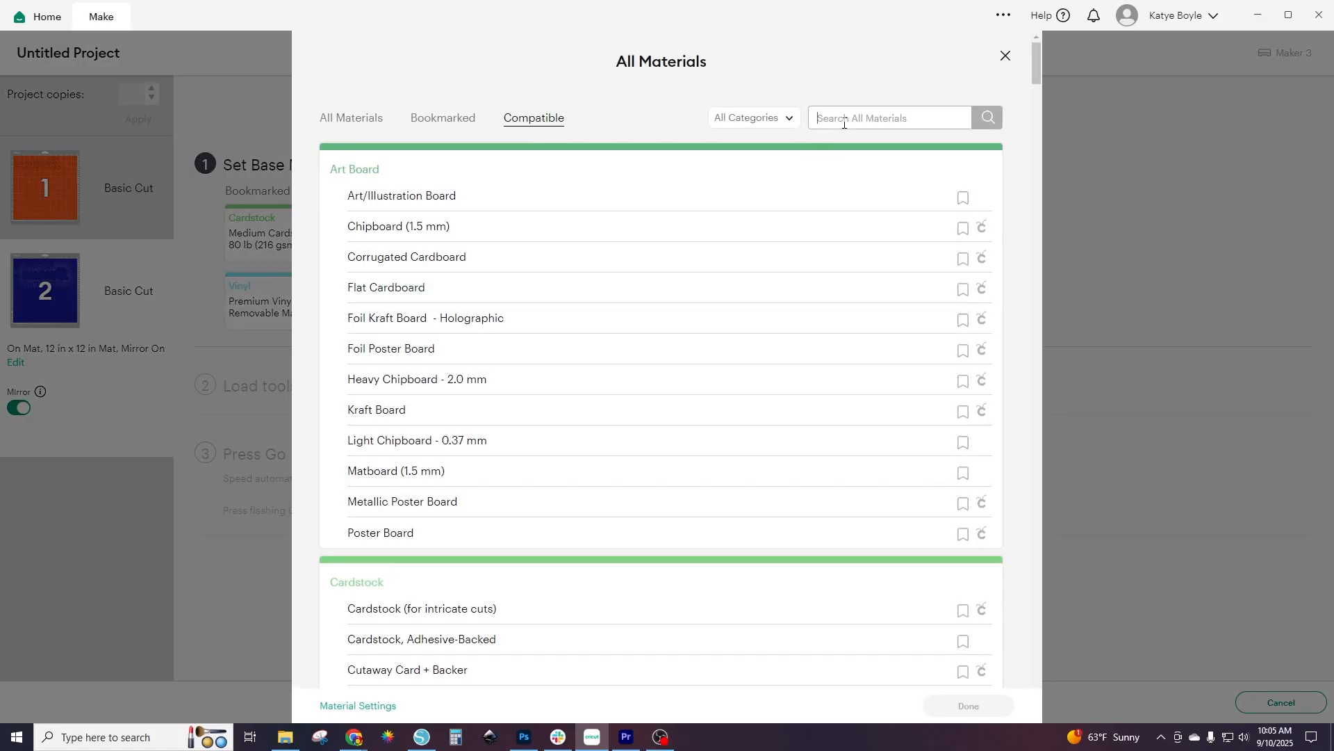
type("sparkle")
left_click(987, 116)
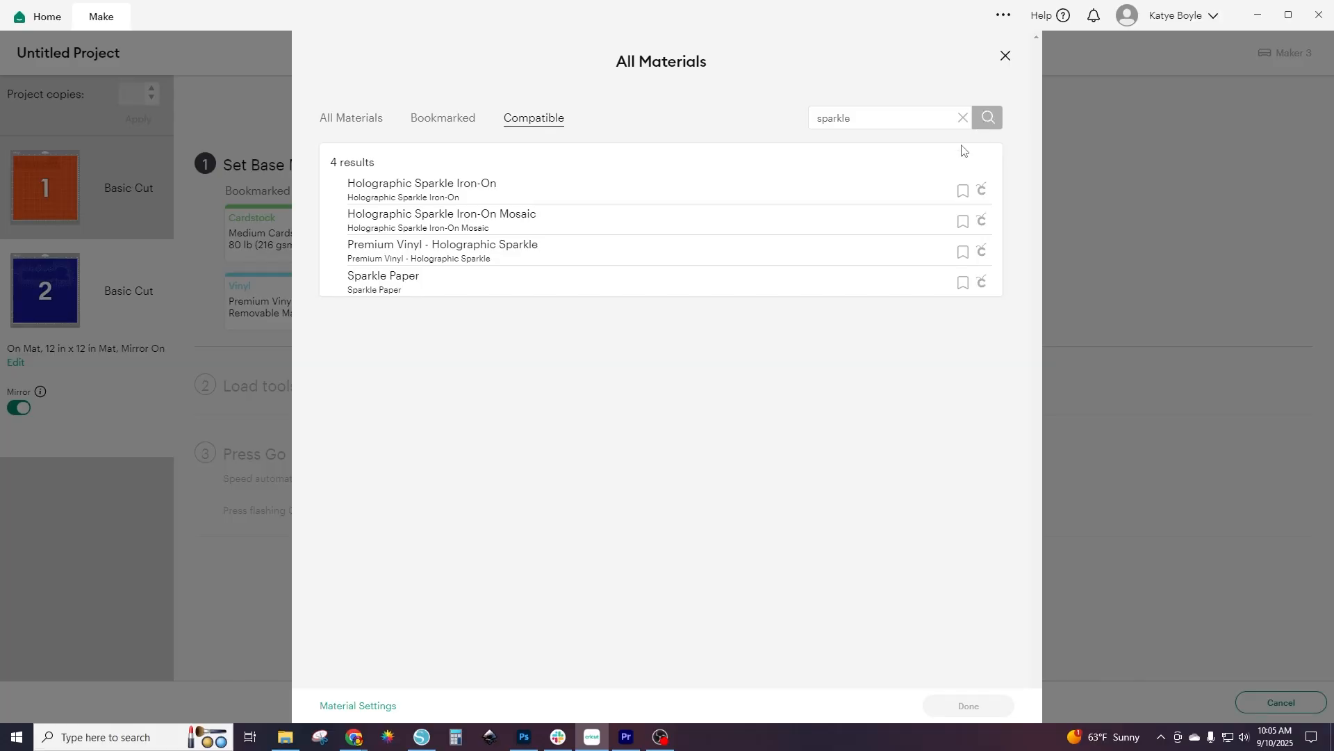
left_click(831, 186)
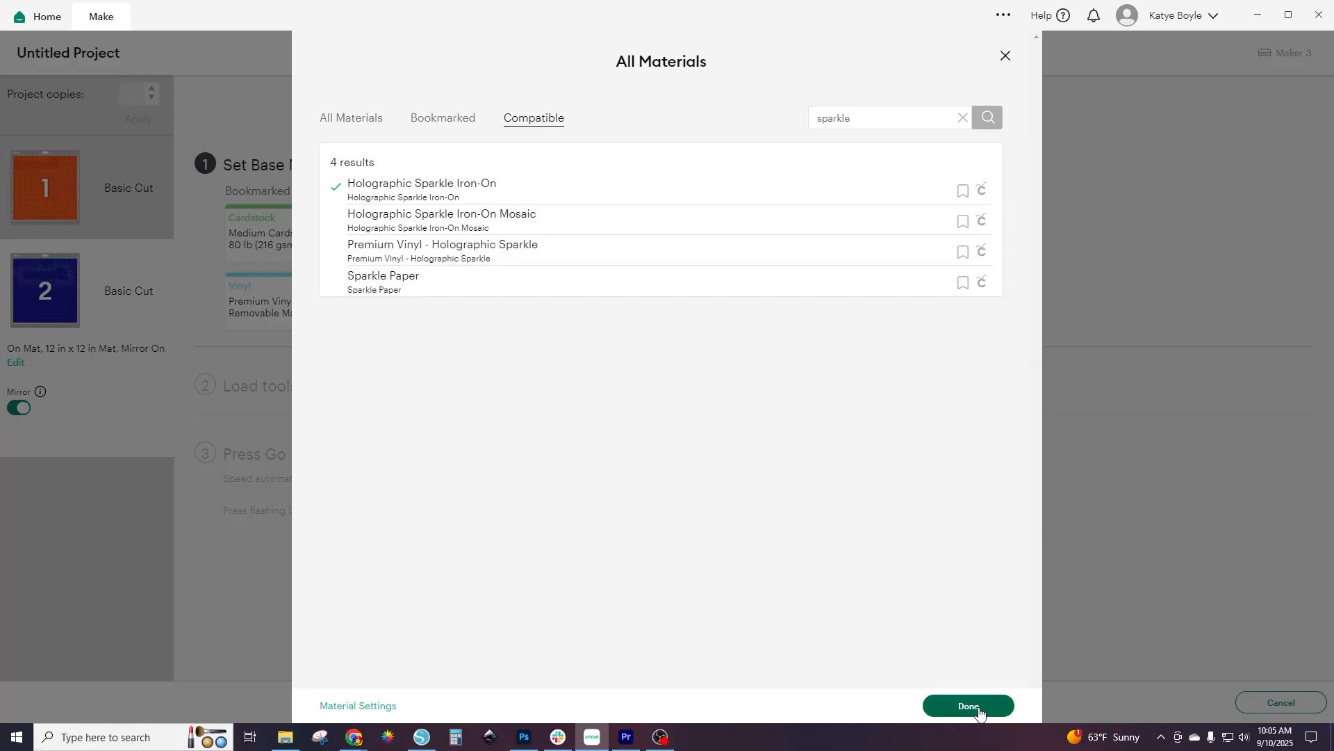
left_click(973, 706)
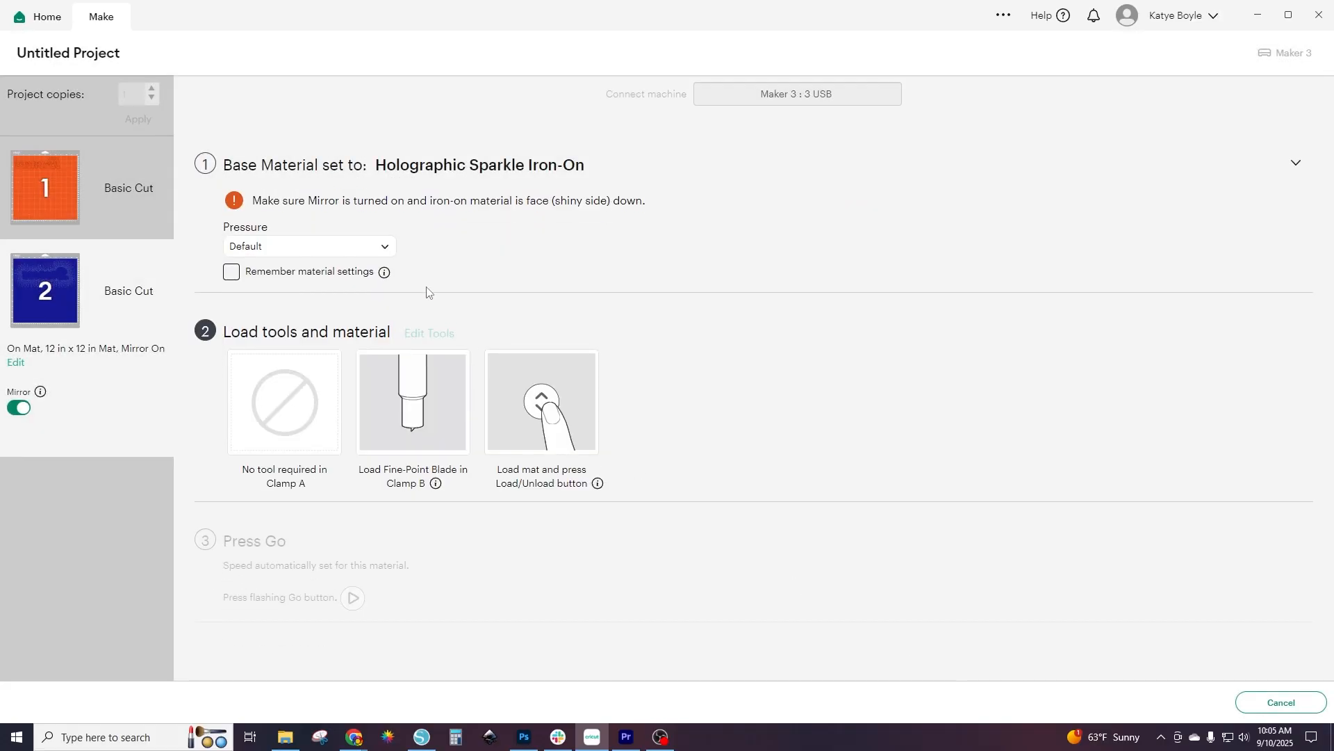
left_click(382, 247)
left_click(327, 279)
Step: For the orange mat, search materials for "glitter", set the base material to Glitter Iron-On, and set the pressure to More
left_click(134, 206)
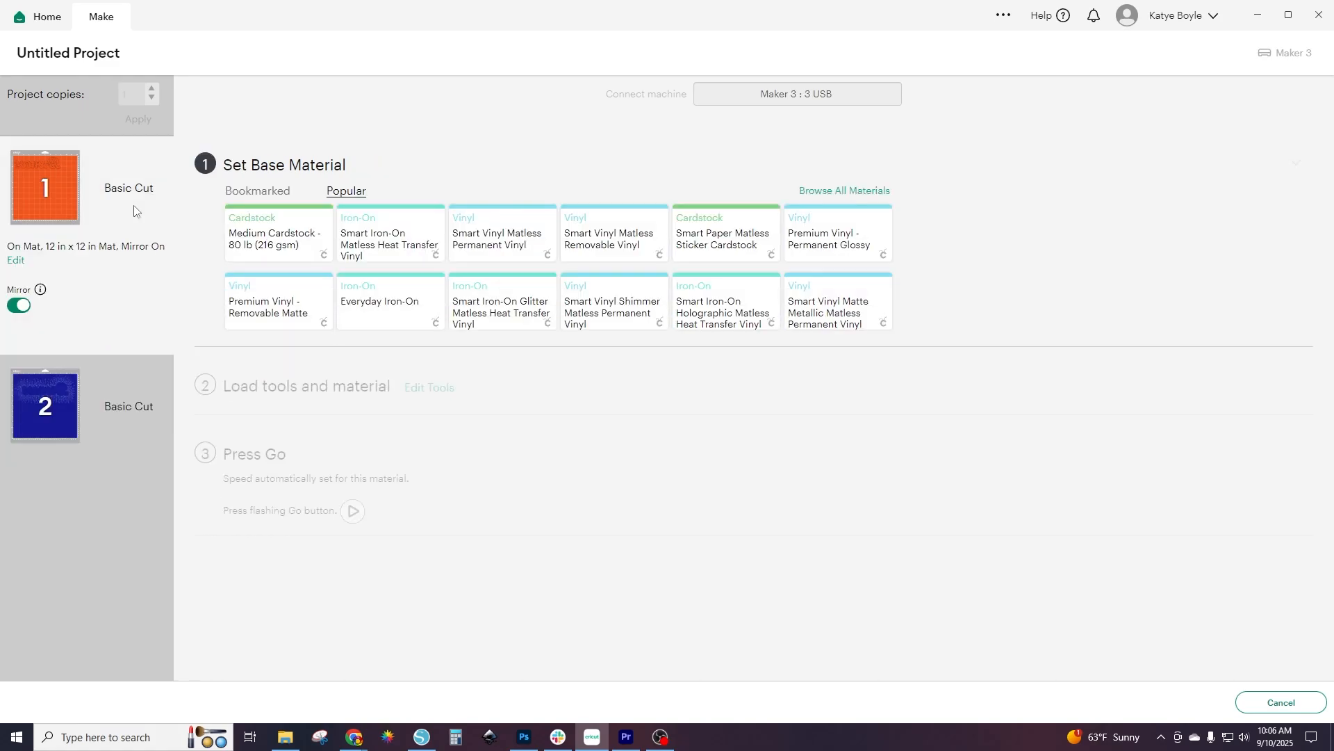
left_click(839, 192)
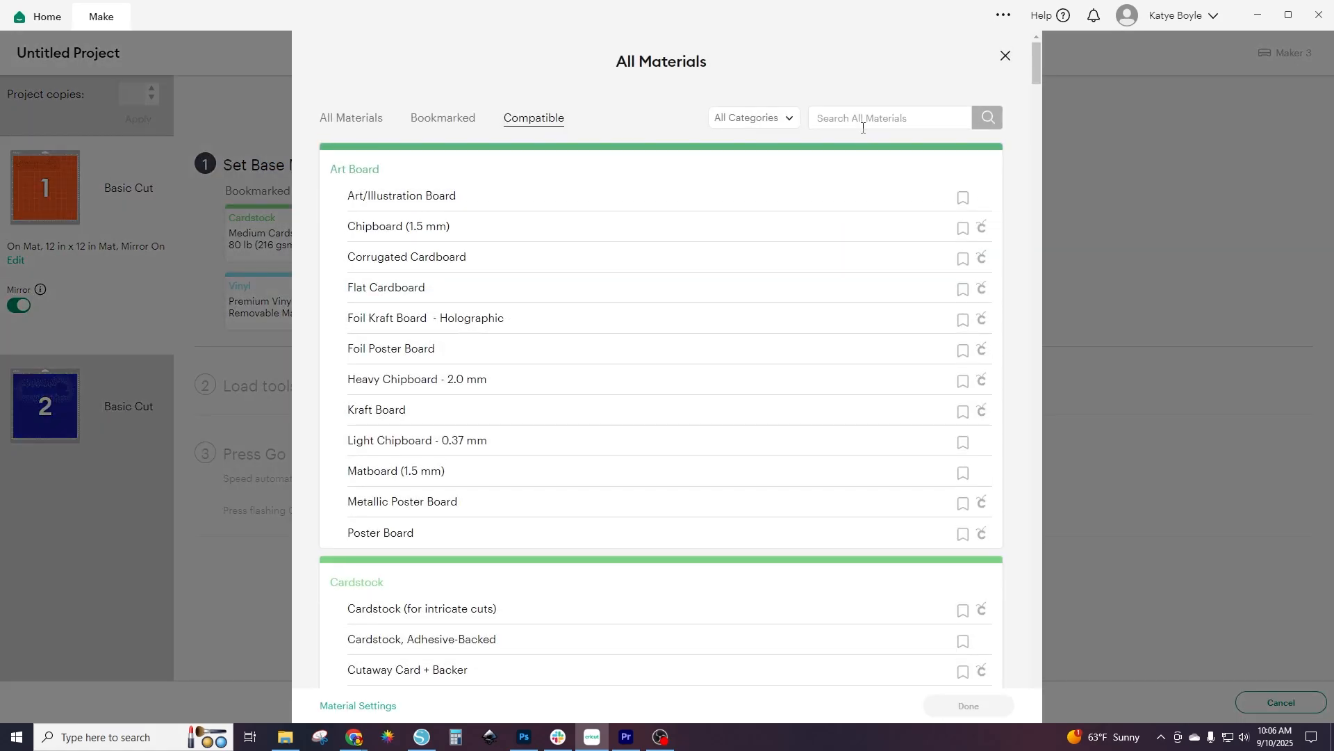
left_click(858, 122)
type("glitter")
left_click(998, 123)
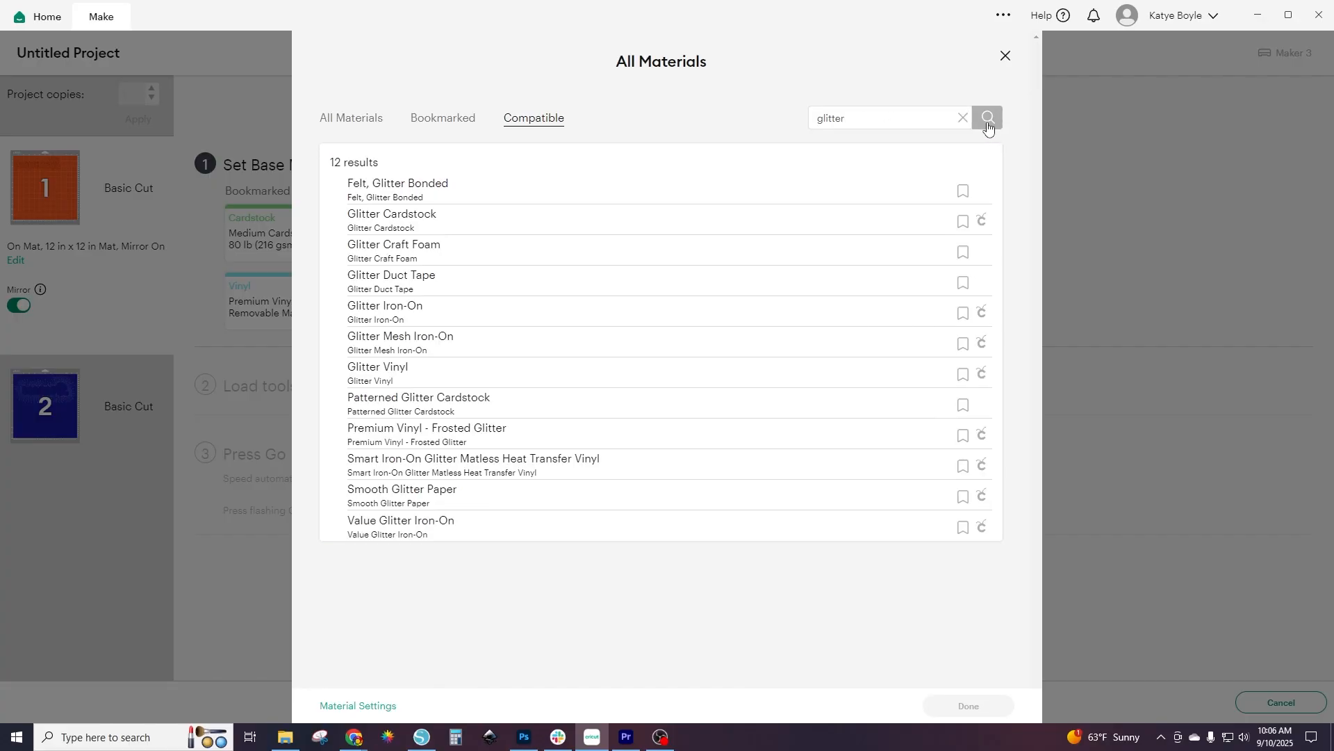
left_click(727, 323)
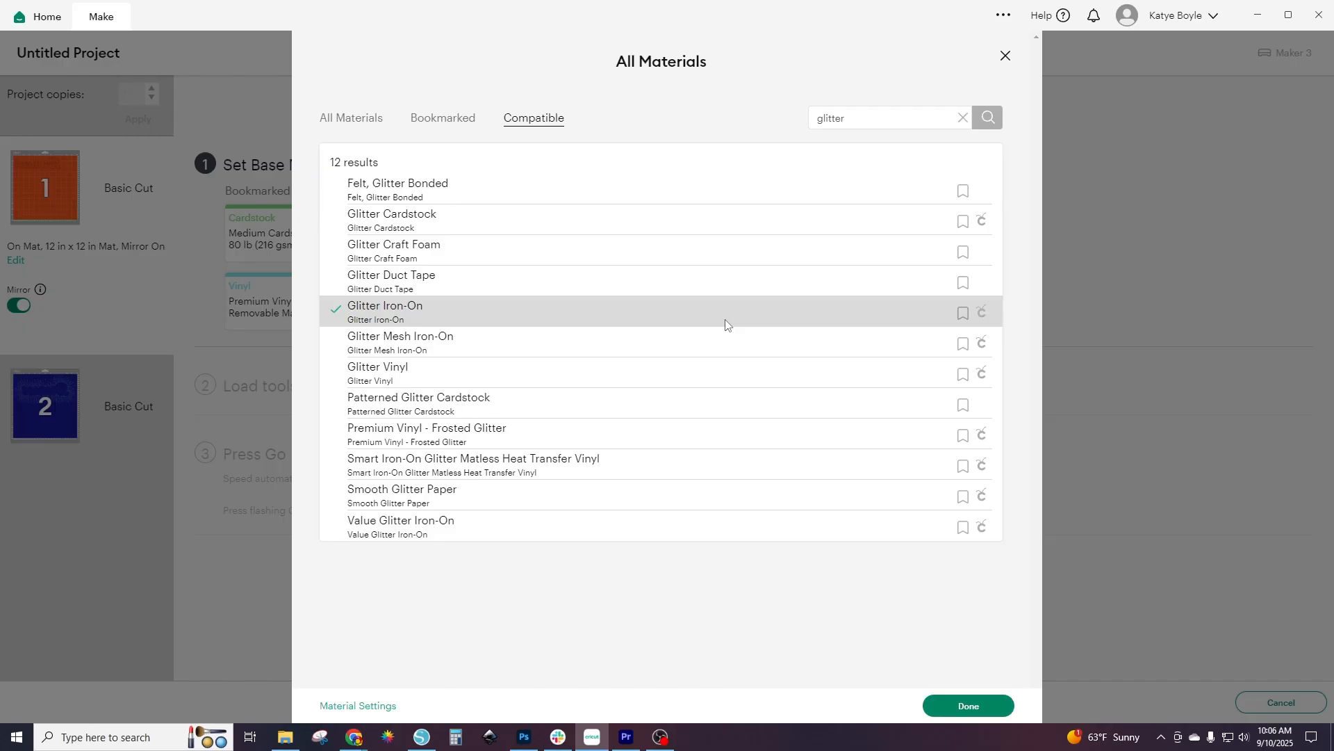
left_click(968, 704)
left_click(382, 212)
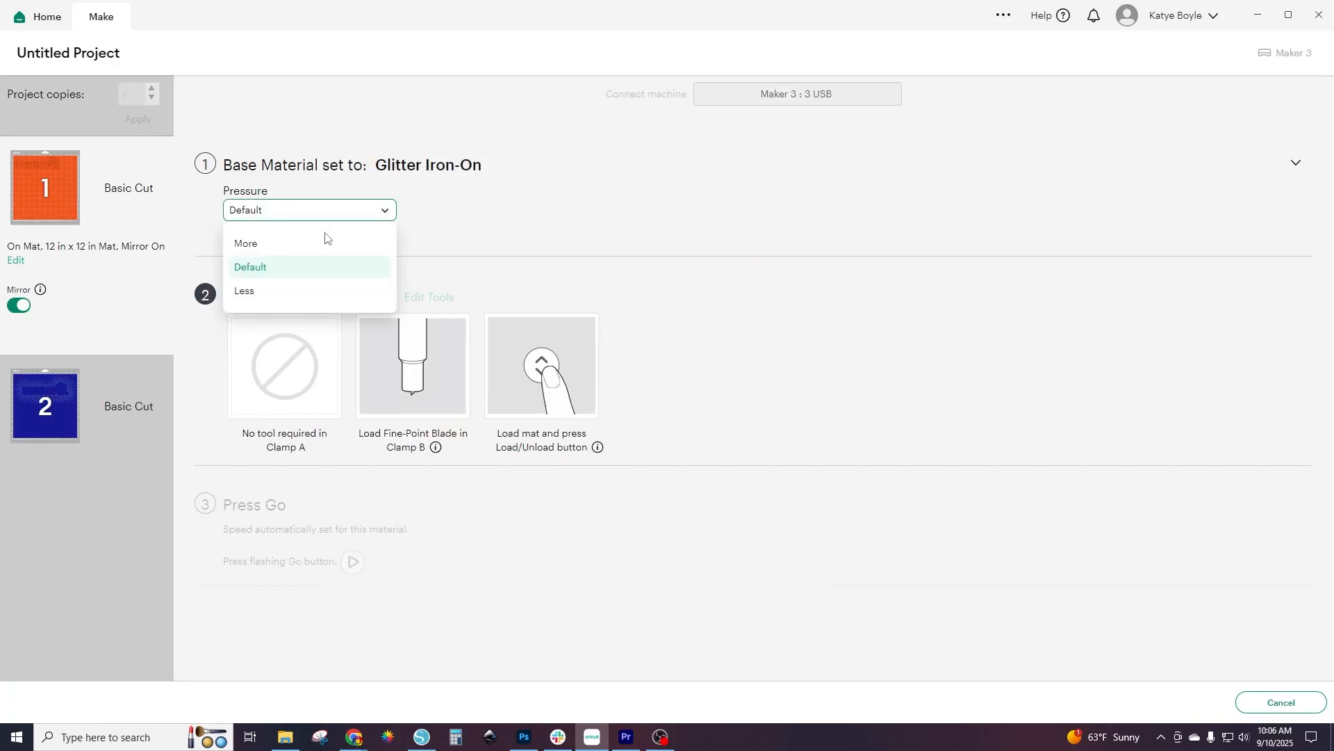
left_click(327, 241)
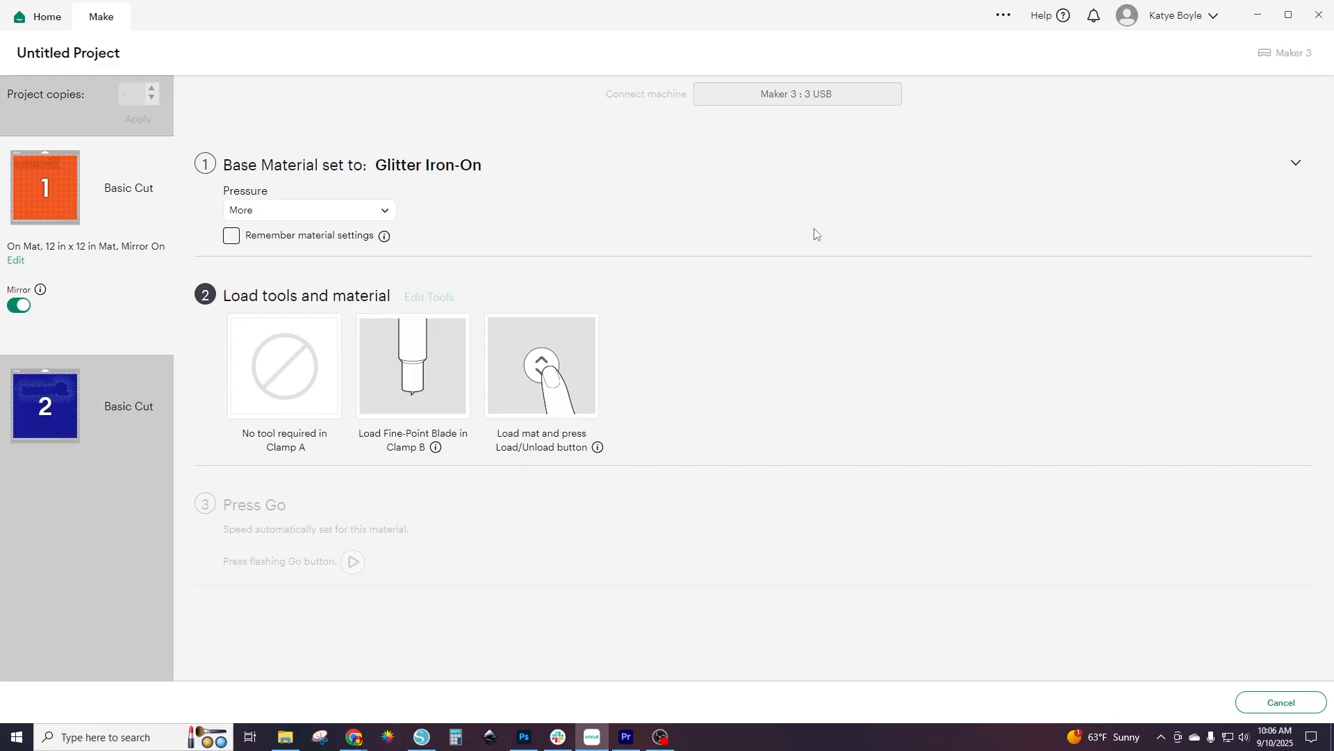